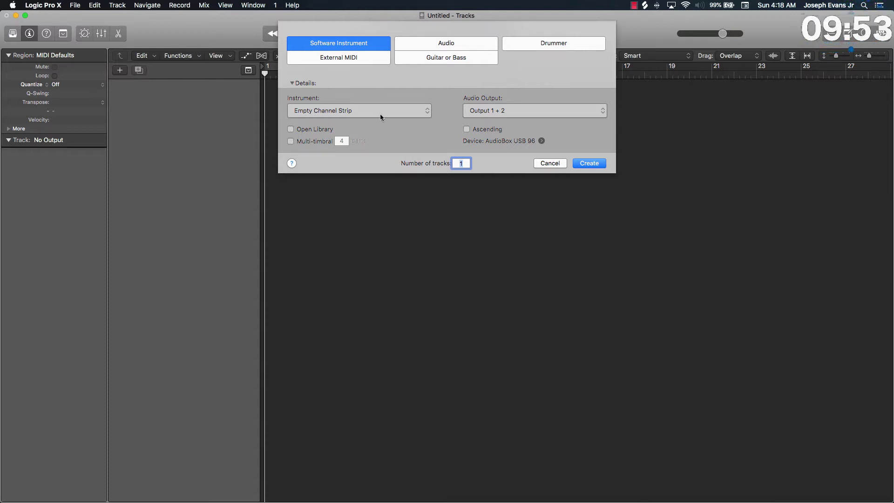
- Create one software instrument track with an empty channel strip and enable a cycle range over bars 1 to 4
click(597, 166)
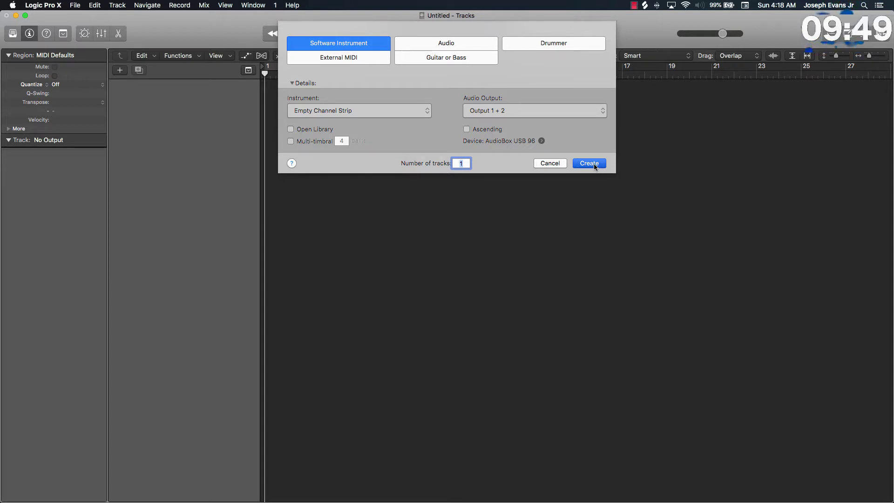
click(594, 163)
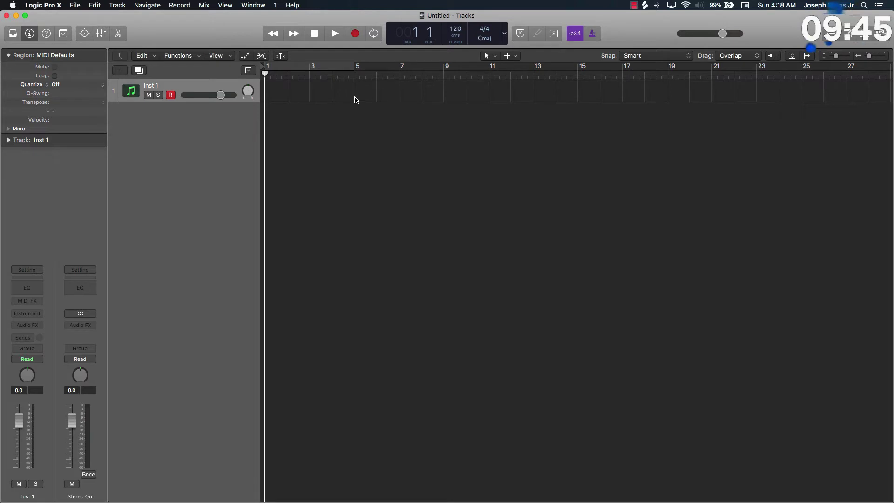
click(325, 68)
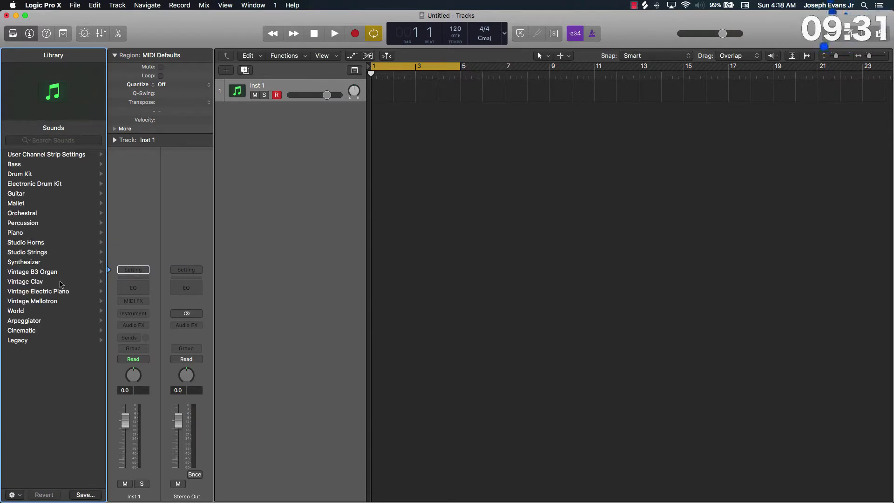
- Load the Searing Lead patch from the Synthesizer Lead sounds onto the track and audition it in the Piano Roll
click(42, 262)
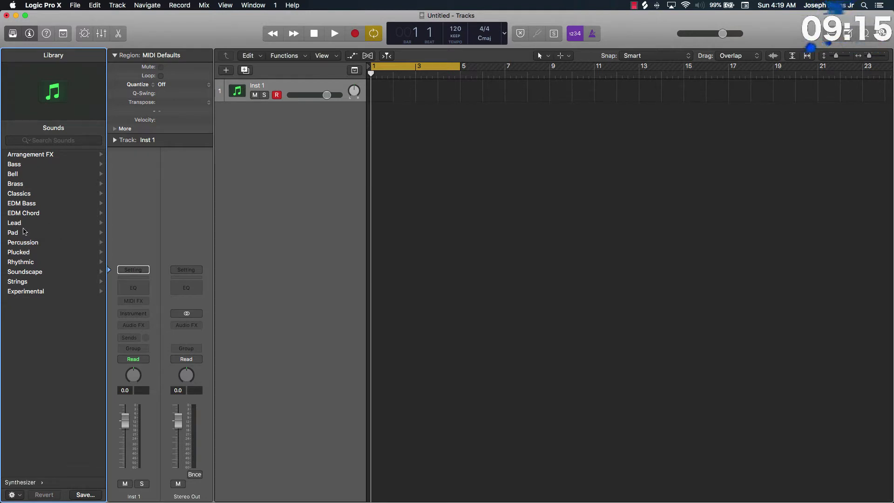
click(18, 224)
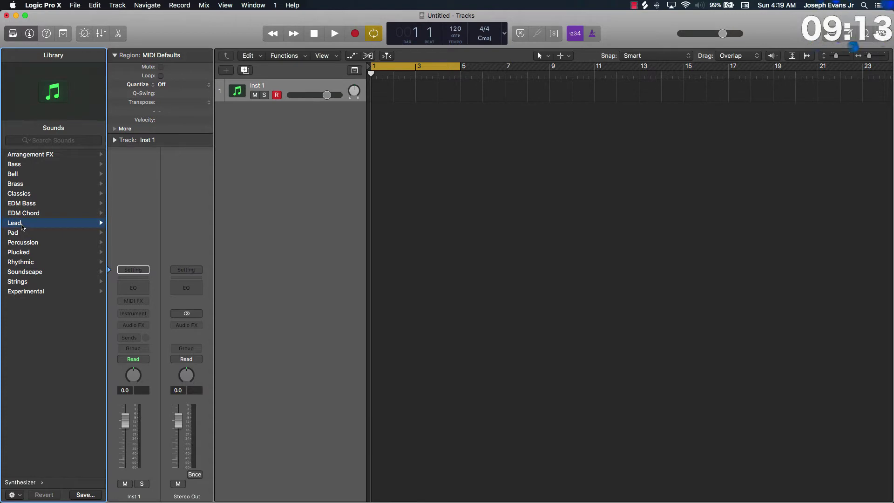
scroll(33, 215, down, 10)
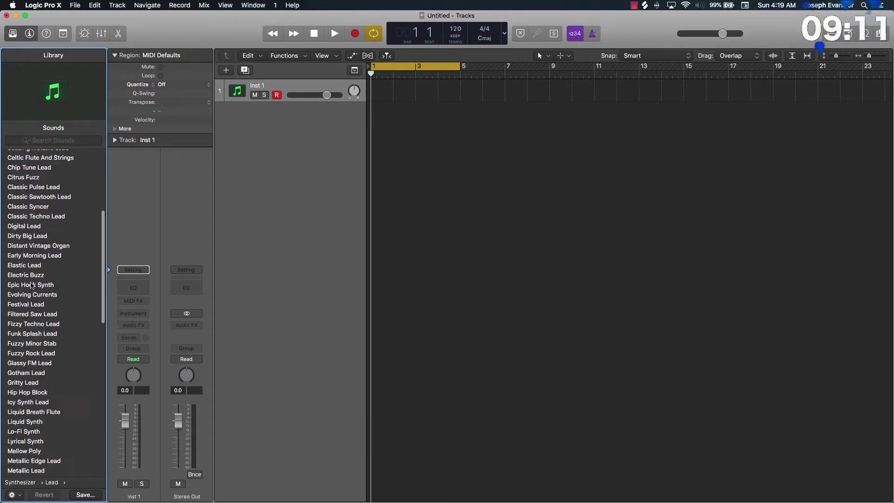
click(48, 282)
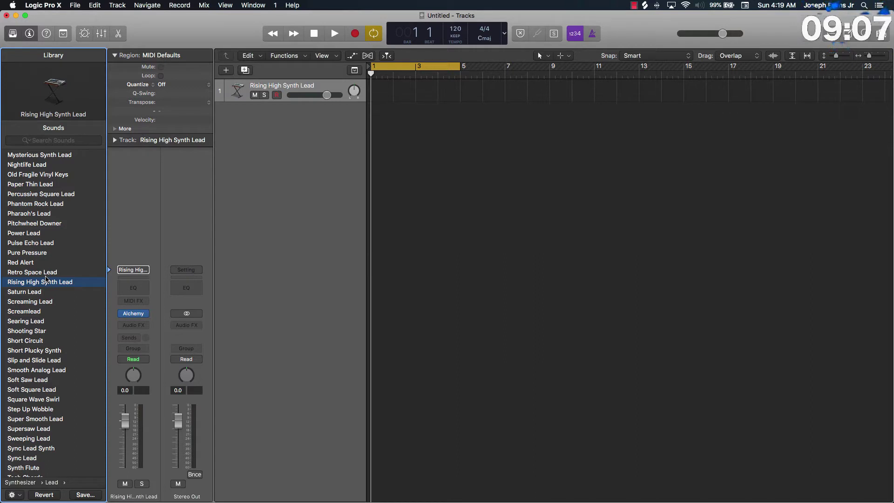
key(p)
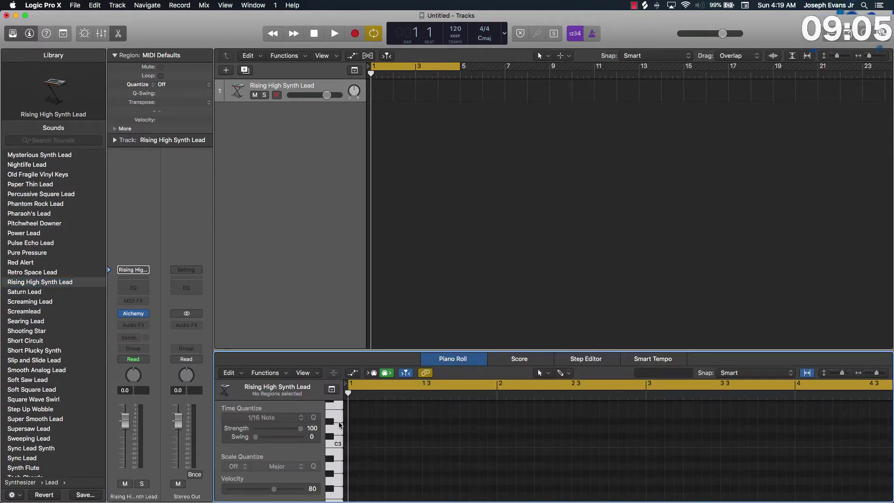
click(42, 322)
click(339, 426)
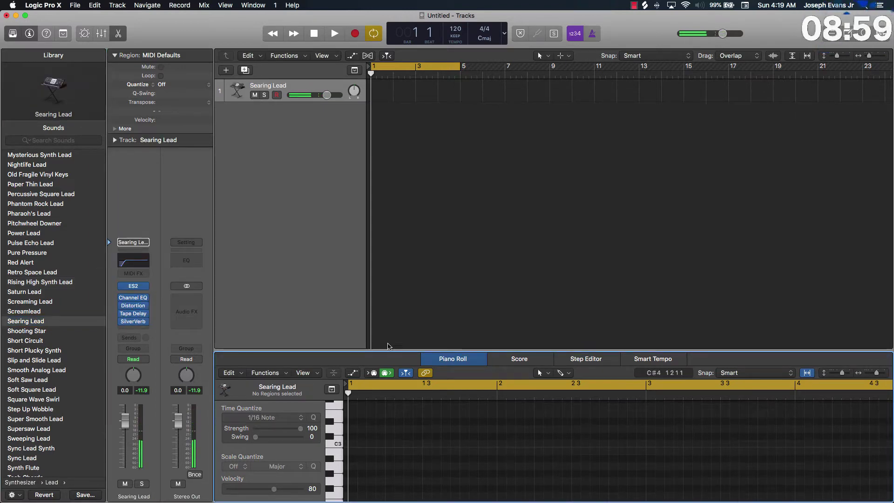
- Enlarge the Piano Roll and enter sixteenth notes D3, A2, F3 and E3 on successive eighth-note positions in beats 1 and 2 of bar 1
drag(384, 350, 385, 166)
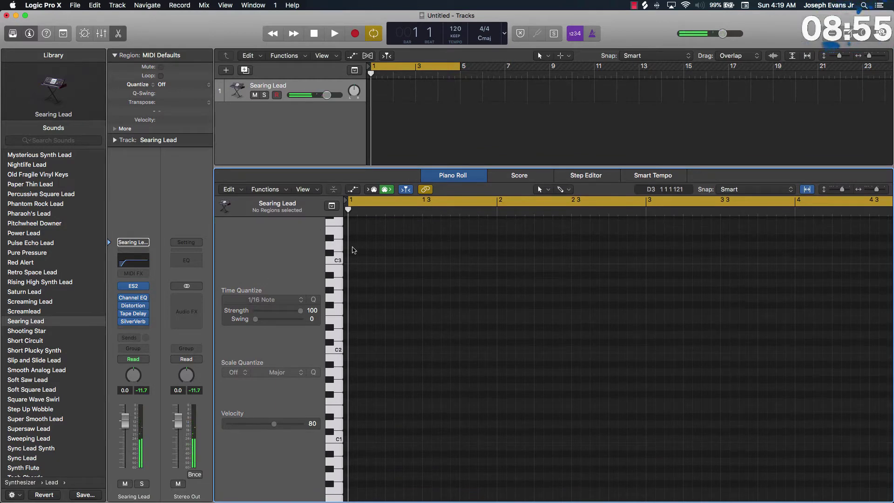
super+click(354, 246)
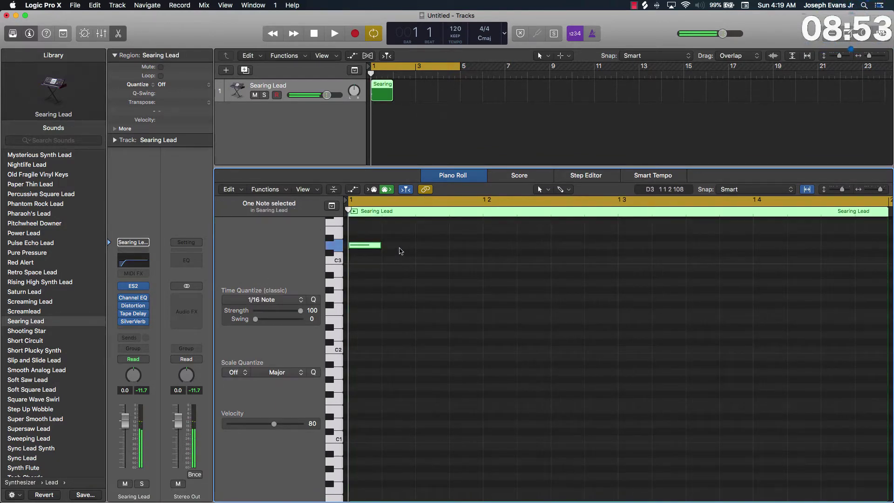
super+click(422, 282)
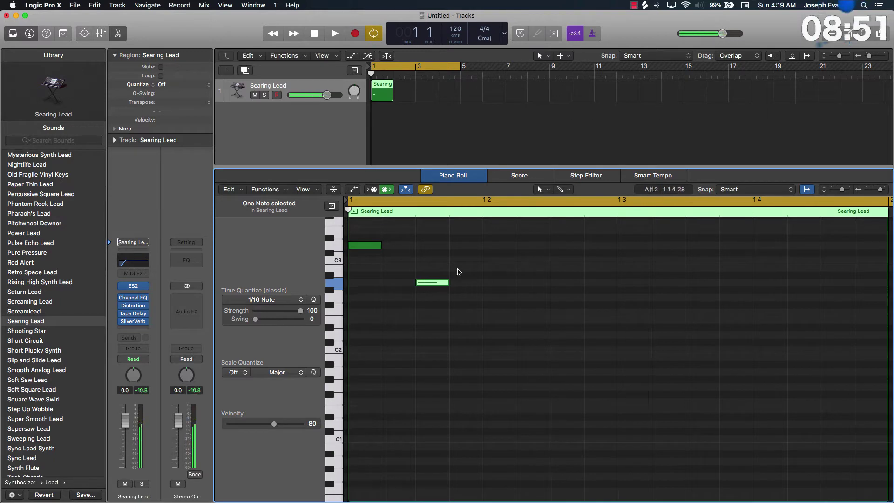
super+click(494, 222)
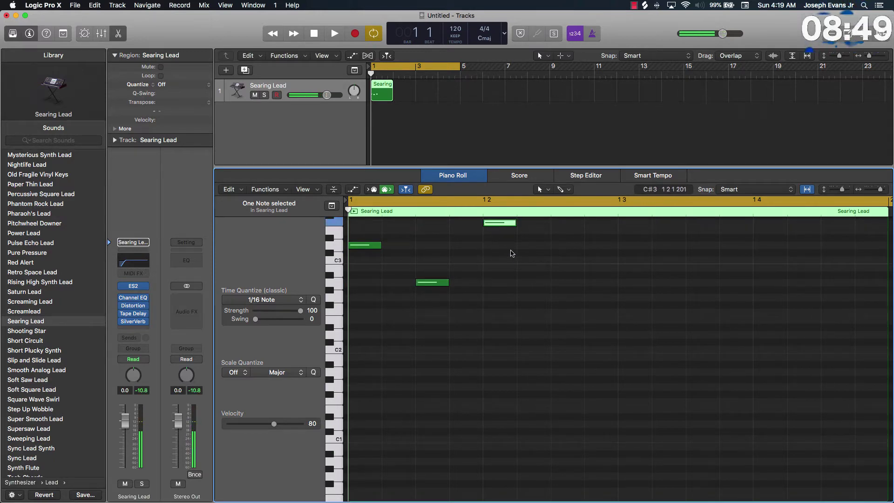
super+click(531, 269)
drag(531, 268, 574, 233)
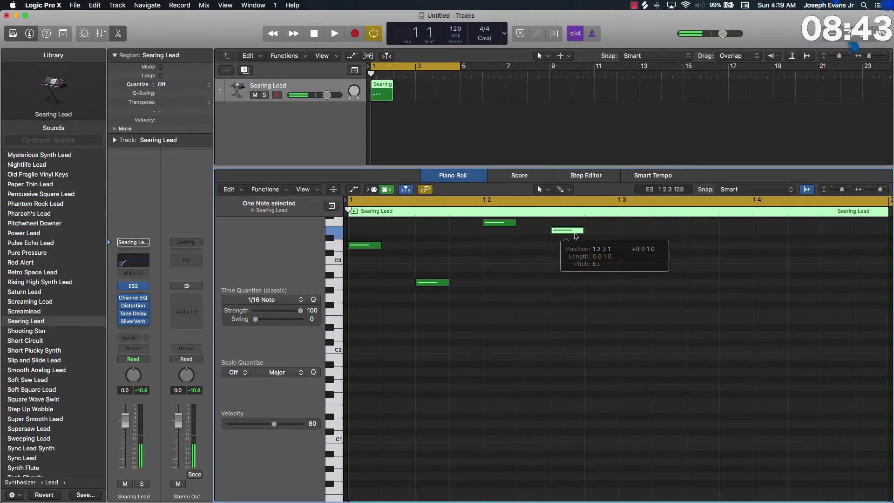
- Complete the one-bar melody with sixteenth notes D3, G2, A2 and E3 on successive eighth-note positions in beats 3 and 4
super+click(621, 260)
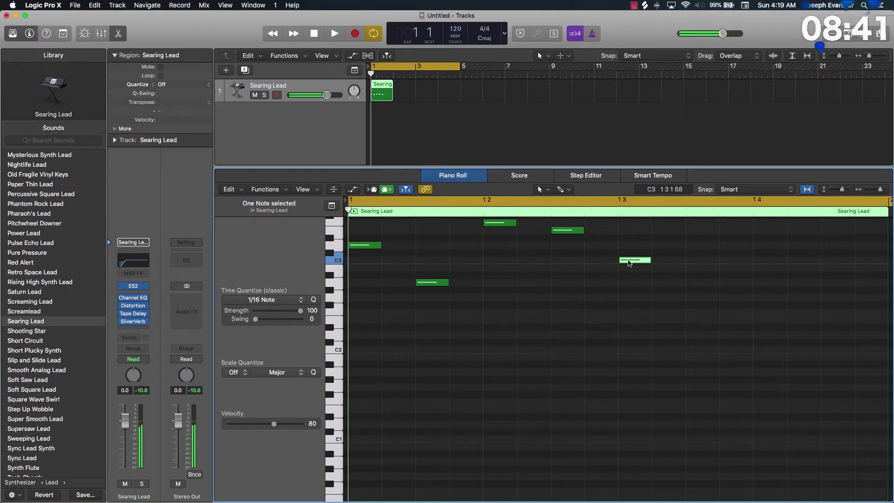
drag(628, 263, 629, 248)
scroll(652, 261, right, 5)
super+click(565, 297)
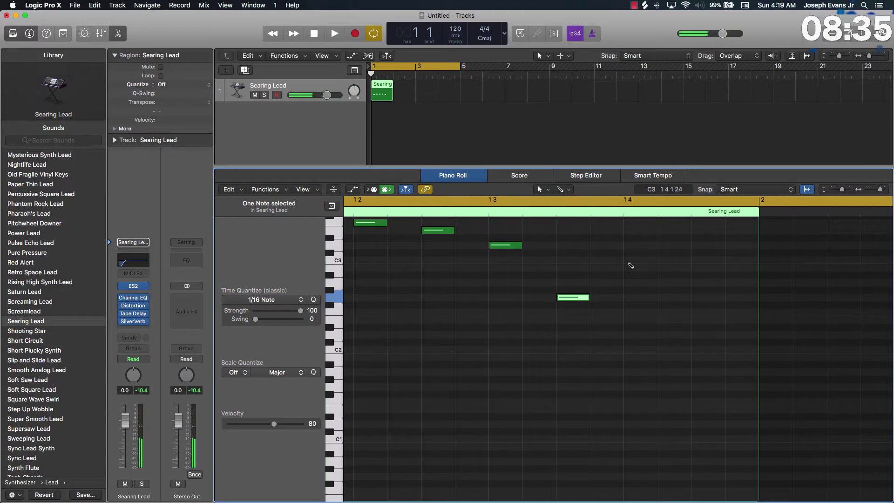
super+click(634, 261)
drag(634, 262, 634, 284)
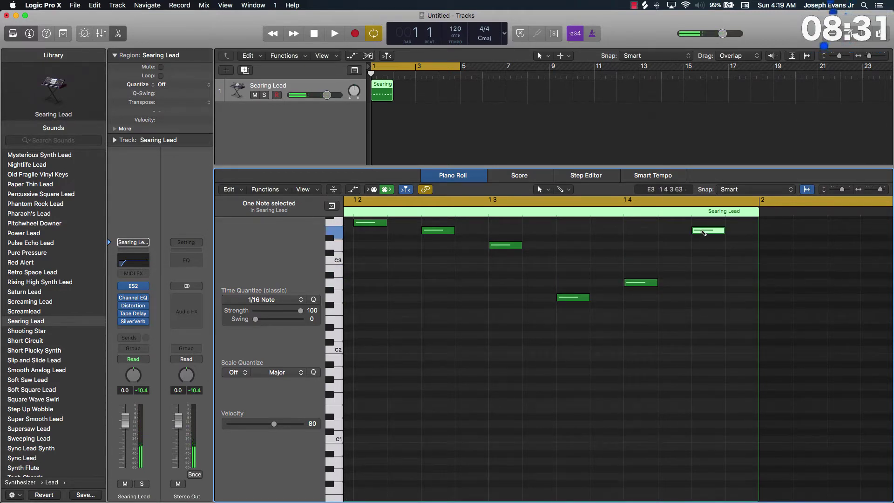
super+click(701, 231)
- Copy the one-bar Searing Lead region until four regions fill bars 1 to 4, and play the loop
click(407, 124)
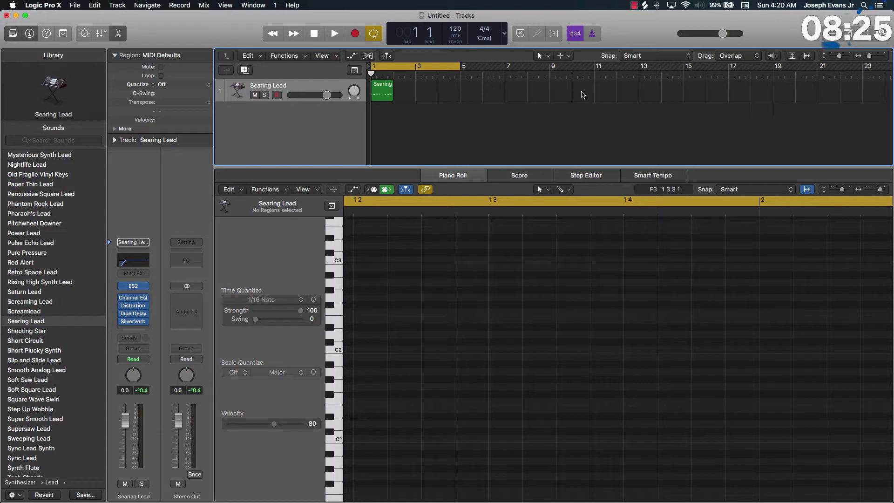
drag(382, 98, 422, 98)
shift+click(382, 93)
click(425, 120)
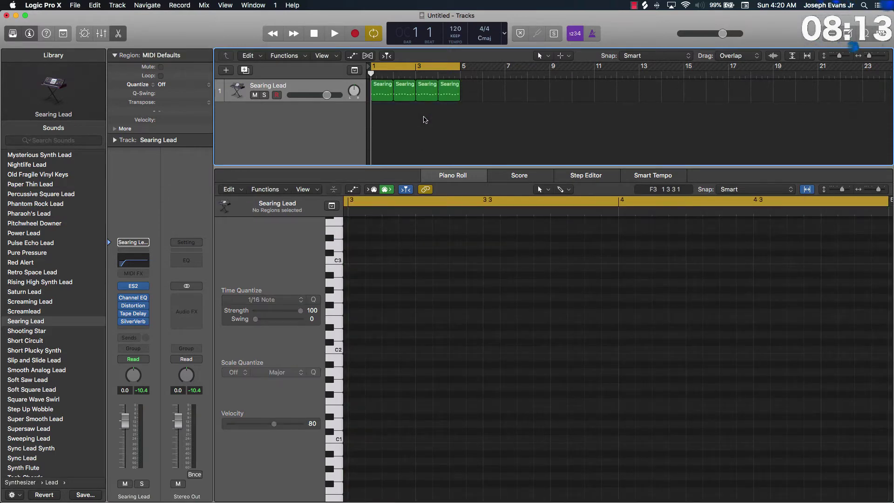
key(space)
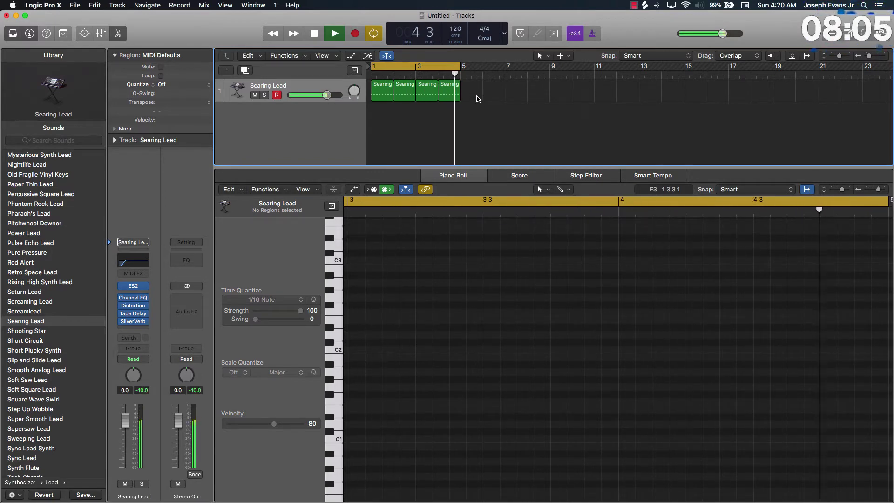
key(space)
- Join the four Searing Lead regions into one and play the loop at a tempo of 140
drag(477, 99, 382, 96)
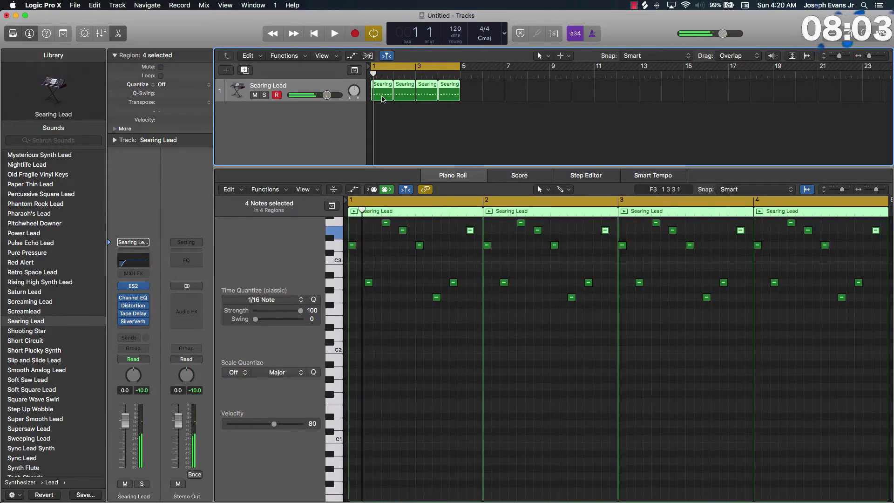
key(super+j)
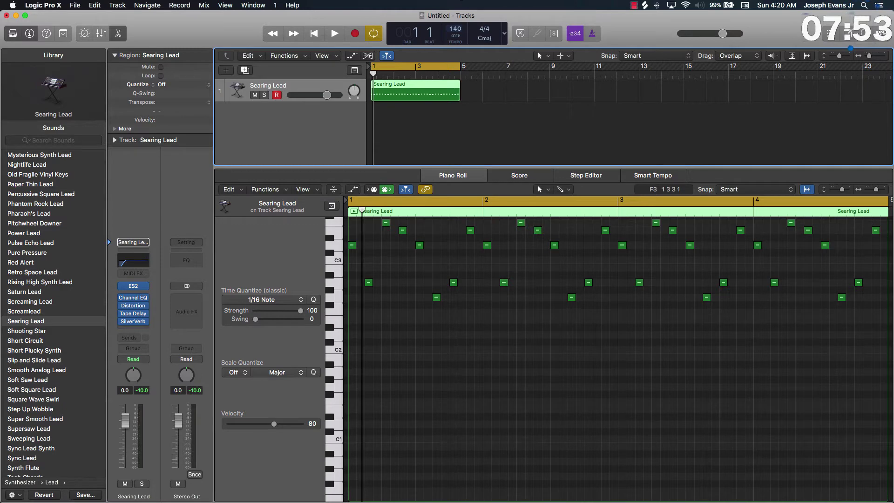
click(431, 127)
key(space)
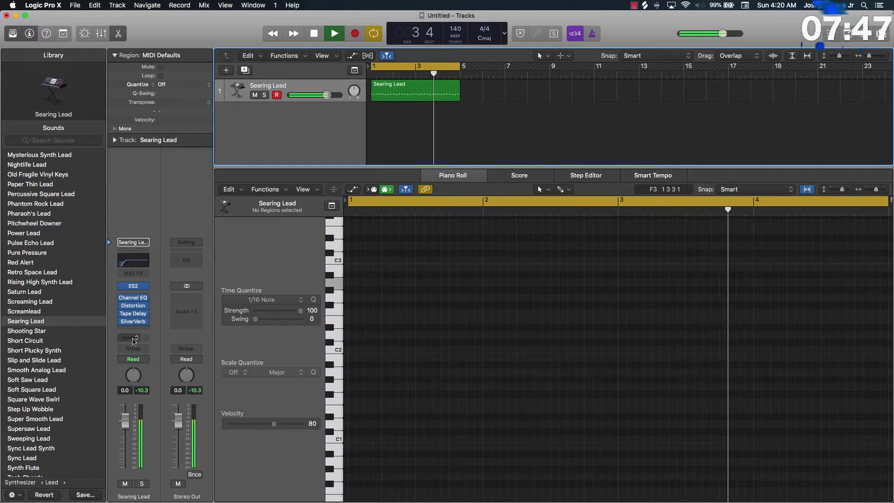
key(space)
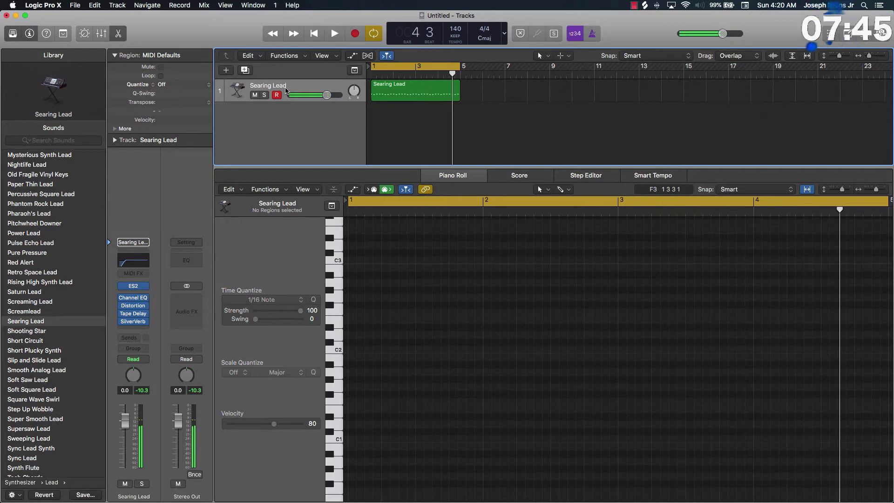
- Duplicate the Searing Lead track, load the Gotham Lead patch on the new track and audition it
click(289, 89)
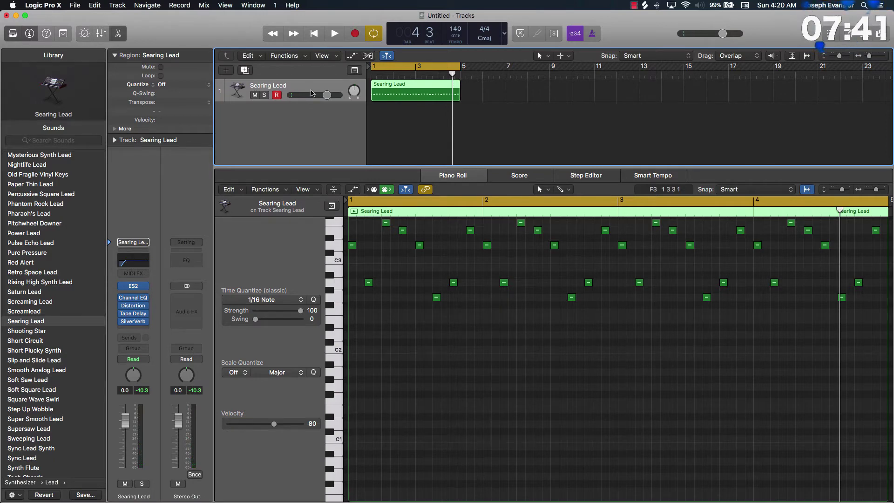
key(super+d)
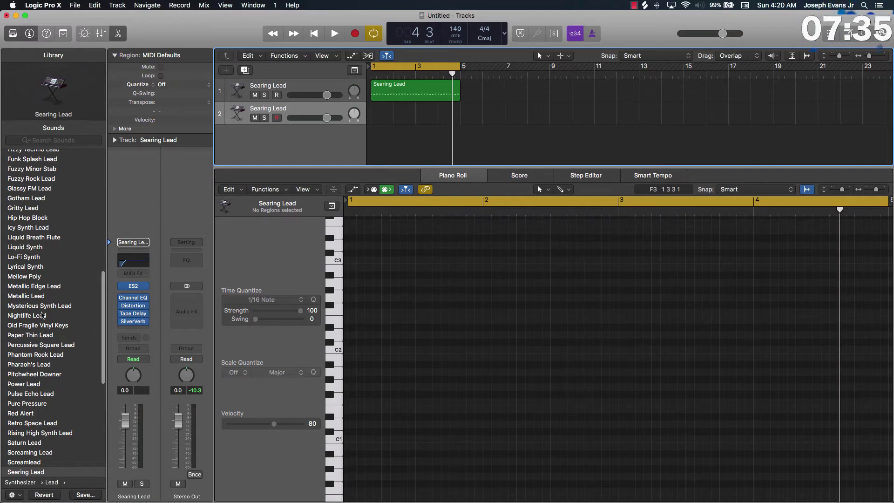
scroll(41, 316, left, 3)
scroll(41, 316, left, 3)
scroll(37, 261, right, 5)
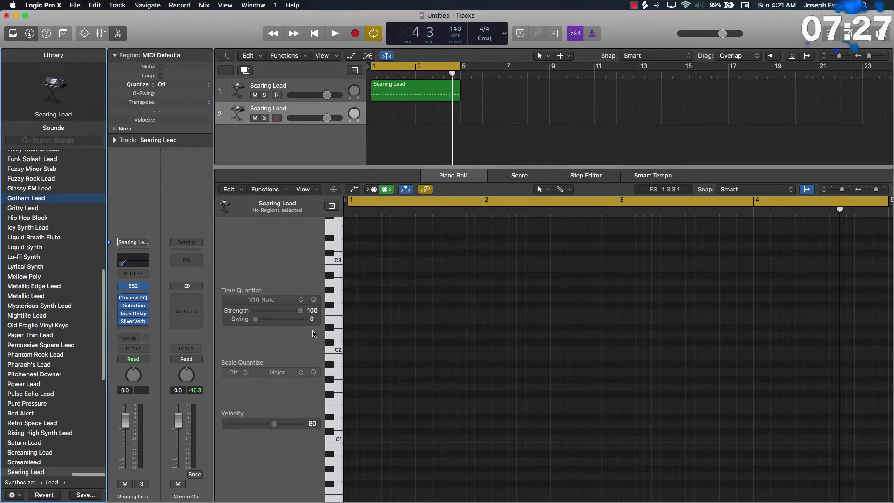
click(329, 320)
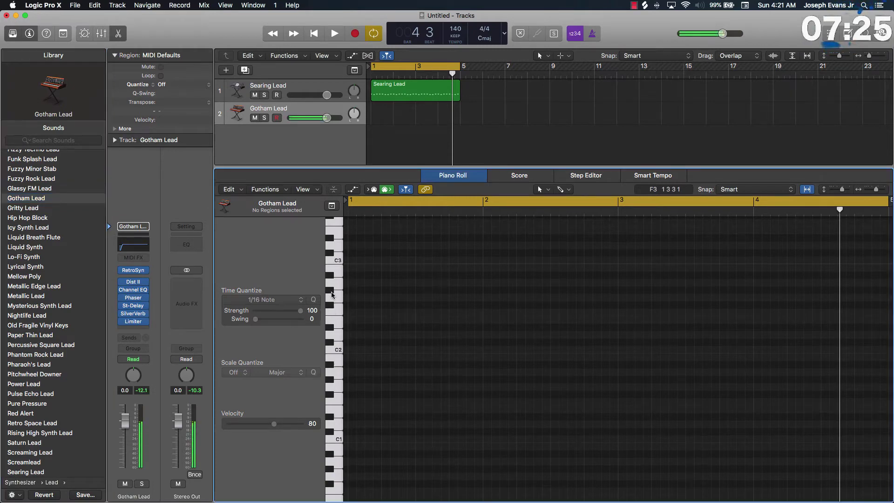
click(334, 283)
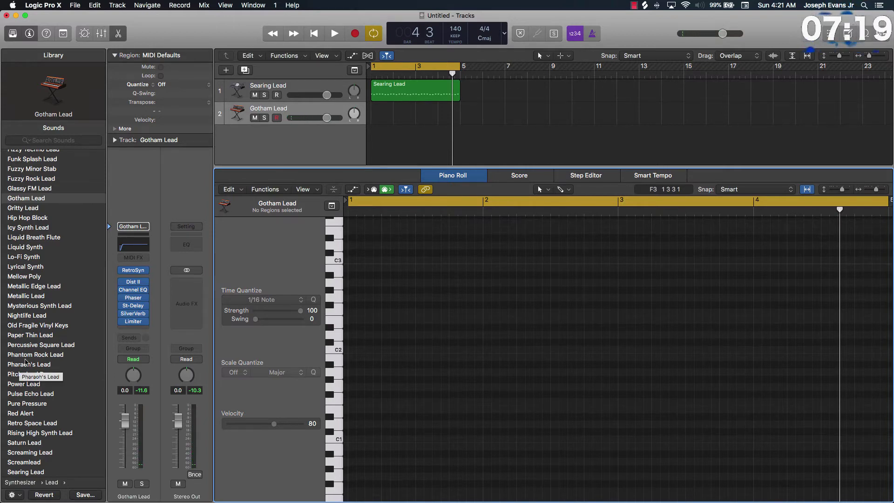
- Duplicate the Searing Lead track again and load the Mellow Poly patch on the new track
click(239, 89)
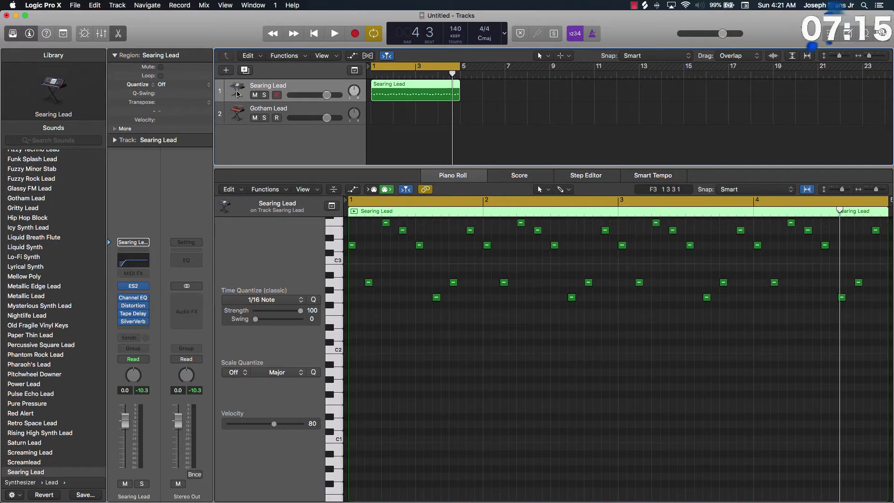
key(super+d)
click(36, 278)
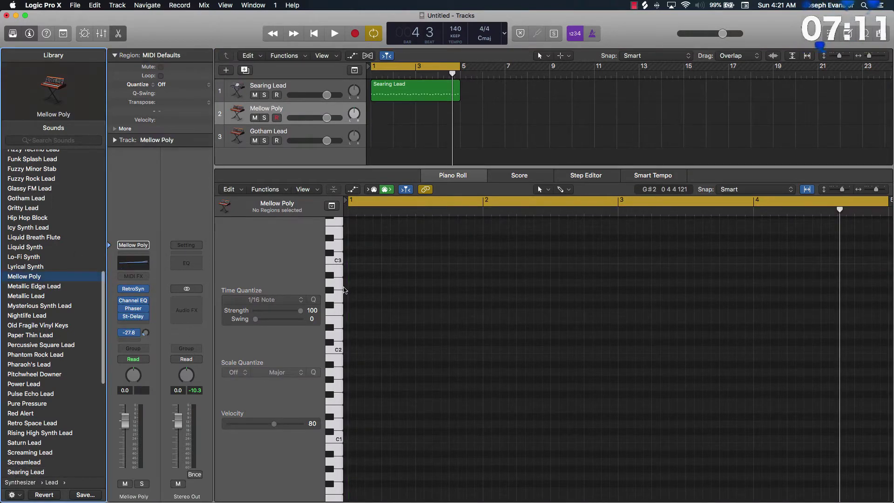
- Copy the four-bar Searing Lead region to bar 1 of the Mellow Poly track and play both layers together
click(371, 183)
drag(410, 92, 398, 112)
key(shift+space)
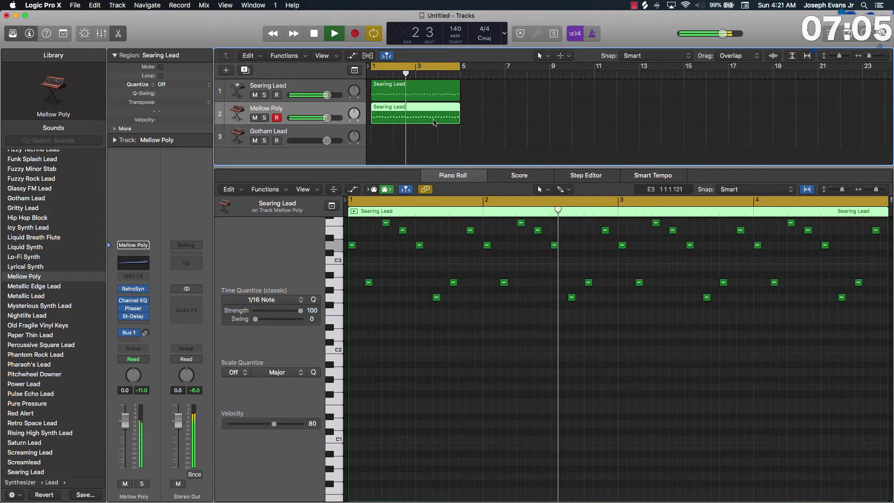
key(space)
click(519, 122)
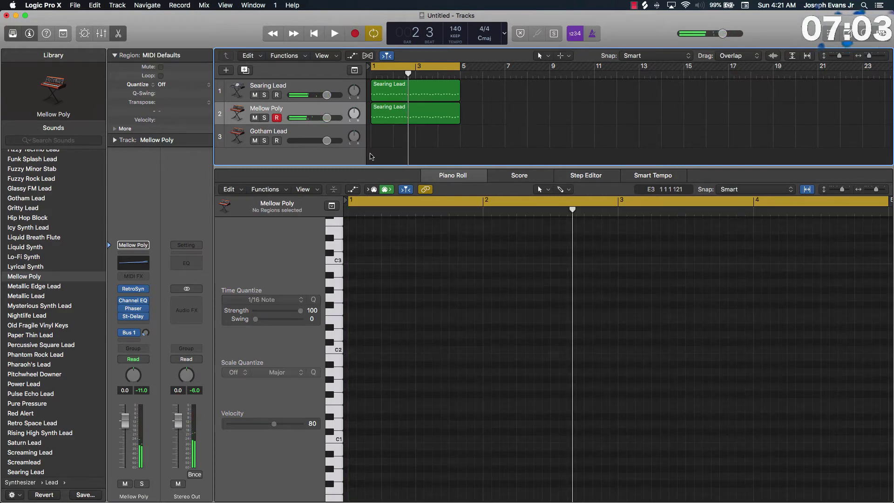
- On the Gotham Lead track, audition low notes, draw a long D1 note from the start of bar 1 and play it with the loop
click(286, 134)
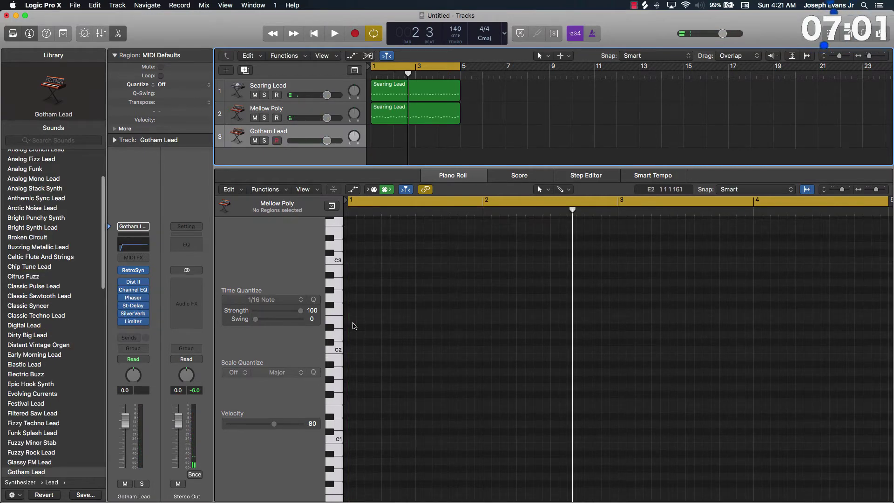
scroll(334, 348, down, 3)
click(340, 286)
click(340, 285)
click(339, 376)
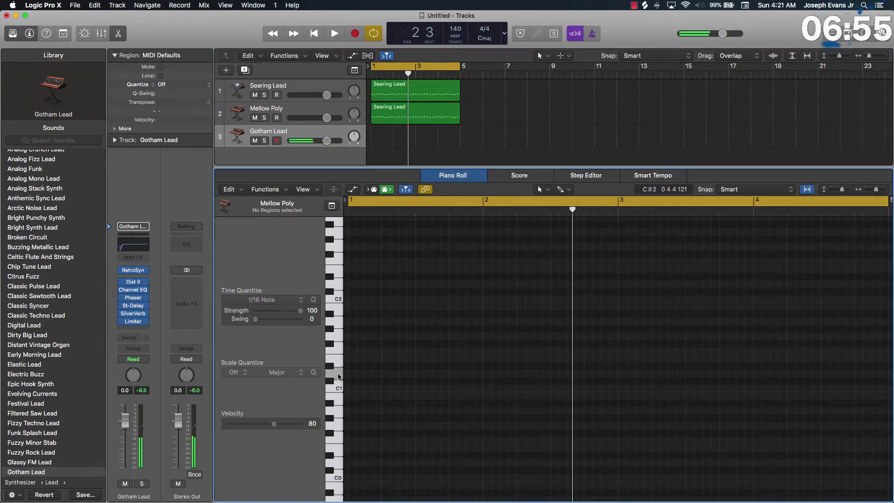
drag(352, 373, 823, 385)
key(space)
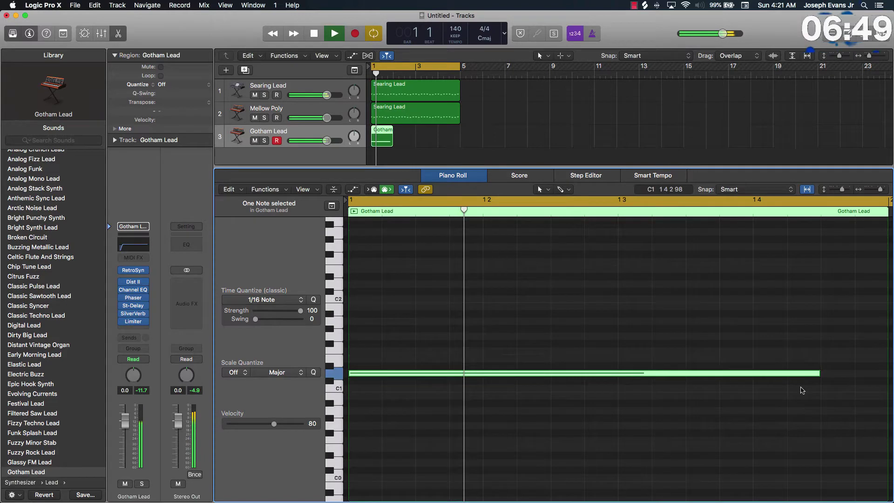
key(space)
- Add a second long note at the start of bar 2, lower it to A0 and play the loop
click(554, 399)
click(531, 372)
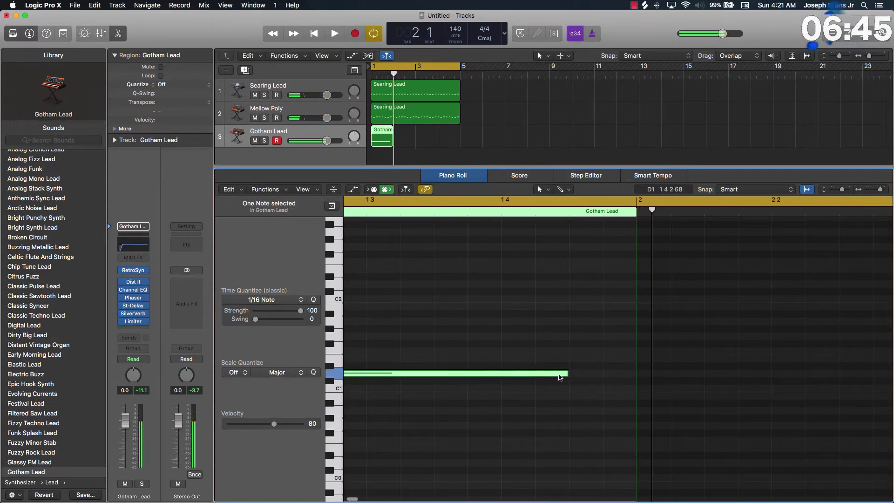
super+click(647, 396)
drag(646, 400, 648, 412)
key(space)
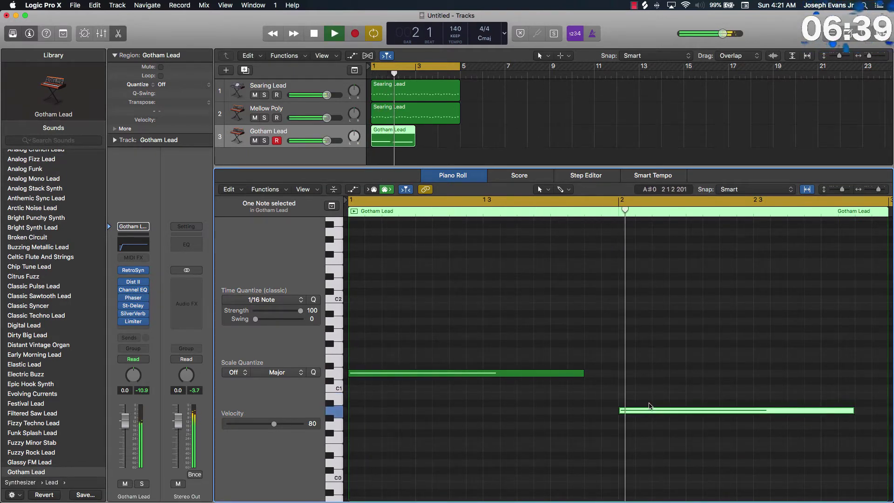
key(space)
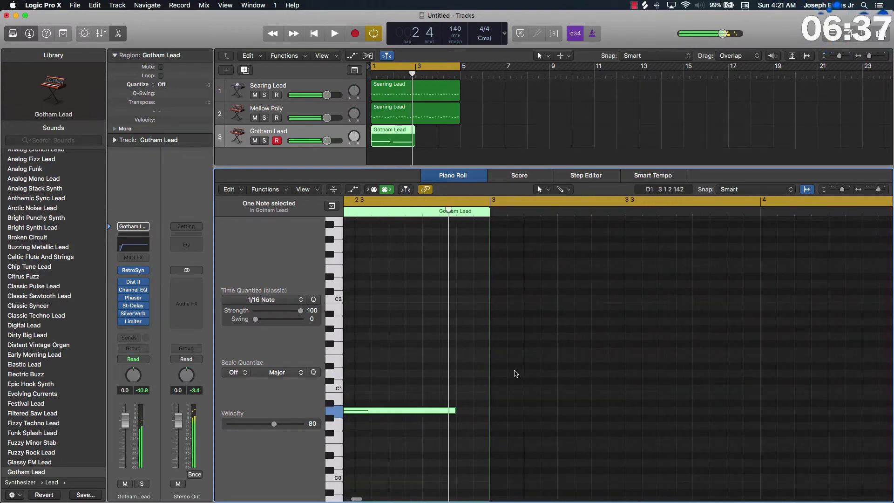
- Add a third long note at the start of bar 3, set it to A#0 and play the bass line
click(497, 385)
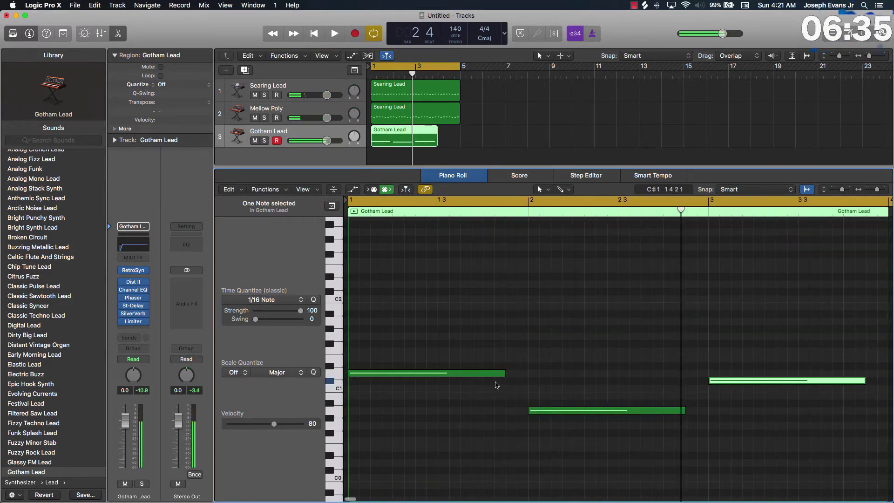
drag(755, 381, 757, 405)
key(space)
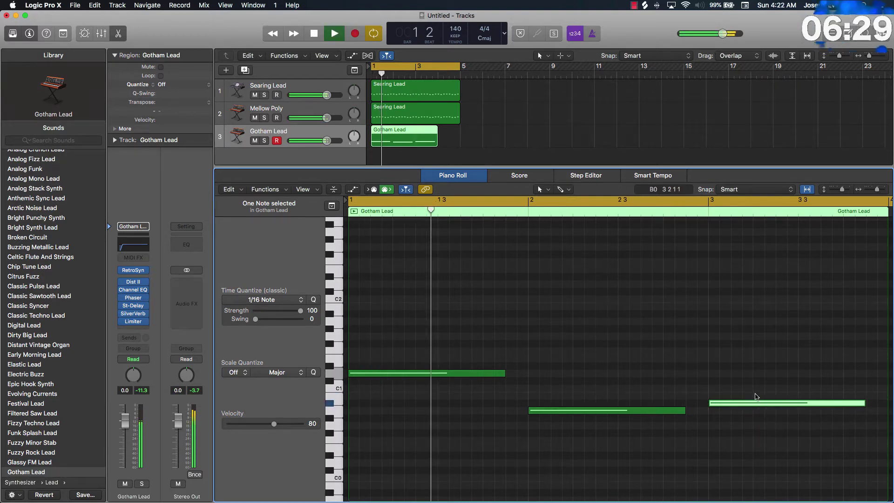
- Stop playback and repeat the A#0 note at bar 4 to complete the four-bar Gotham Lead region
scroll(726, 382, right, 10)
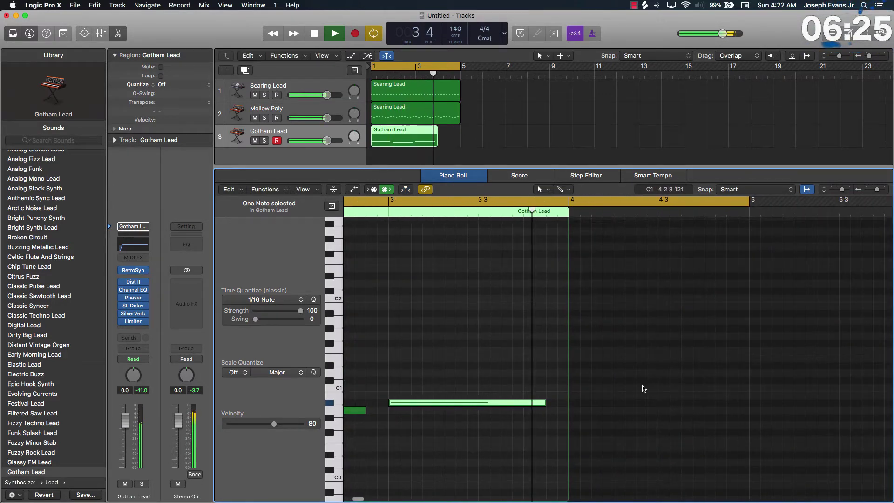
key(space)
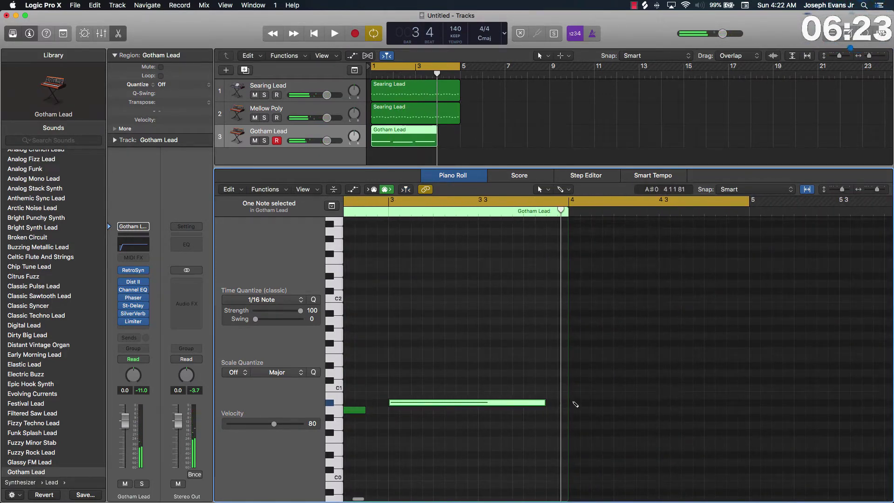
key(super+r)
click(685, 352)
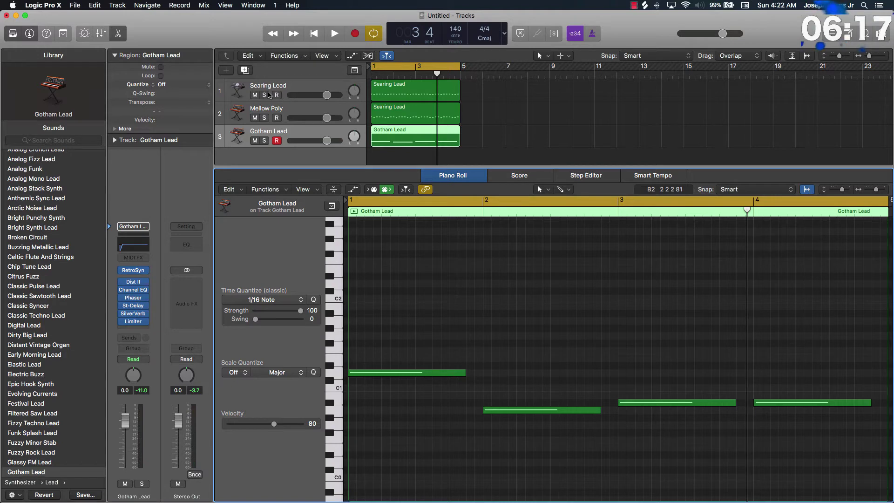
click(534, 117)
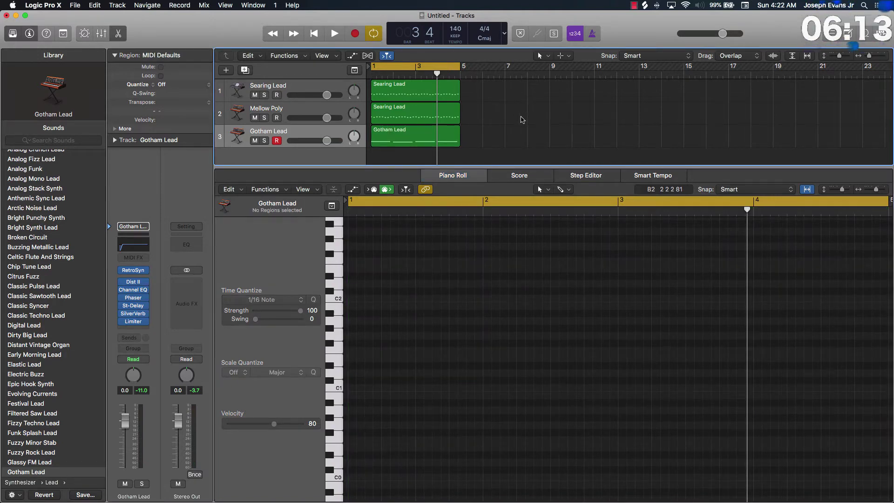
click(274, 136)
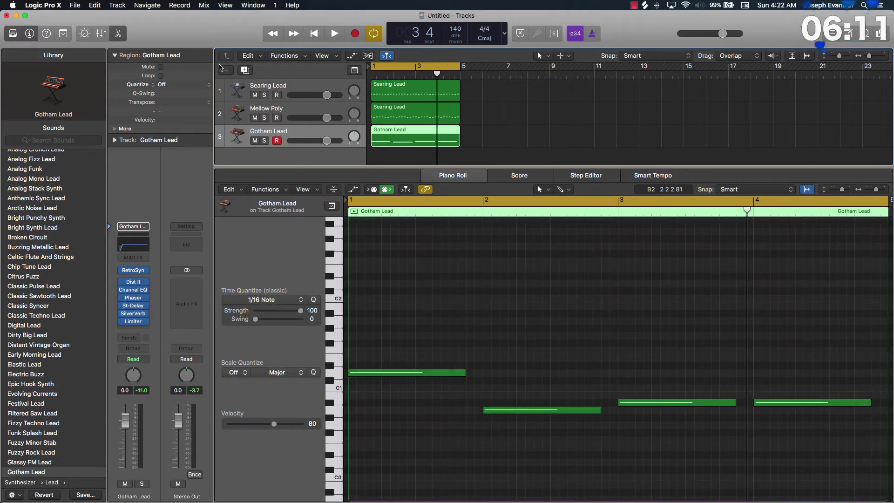
- Create one software instrument track with an empty channel strip and choose the Electronic Drum Kit sound category
click(227, 70)
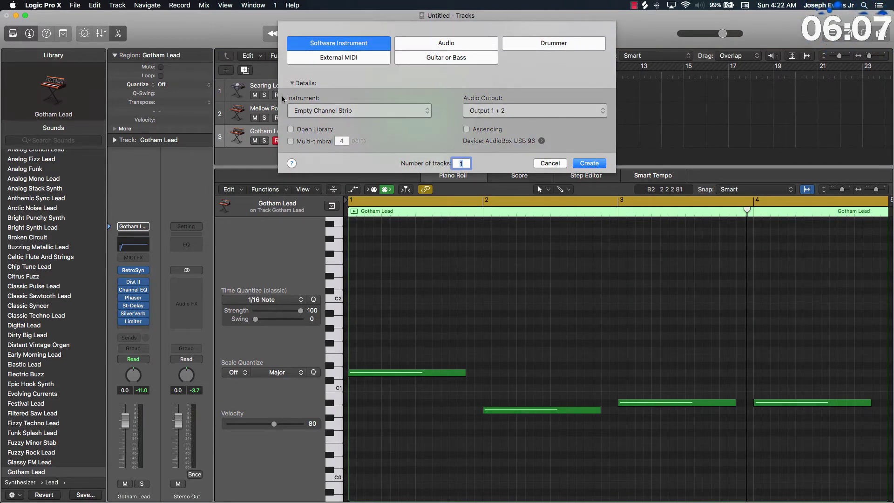
click(595, 165)
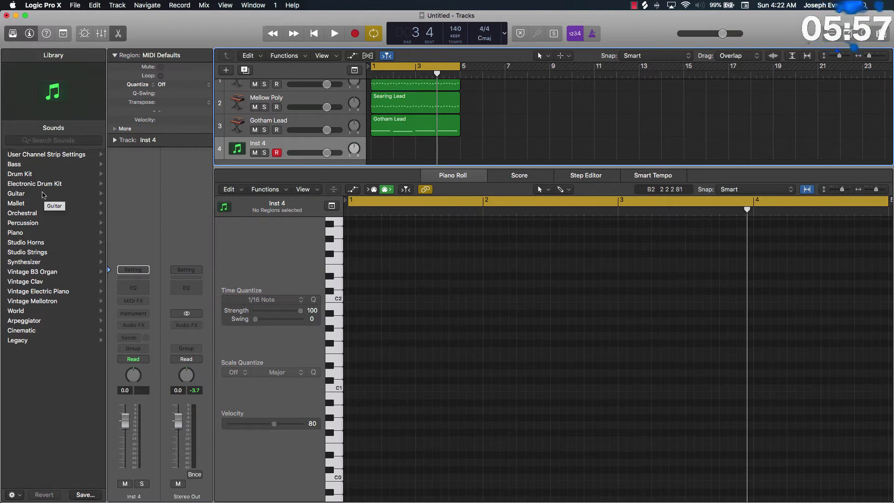
click(67, 186)
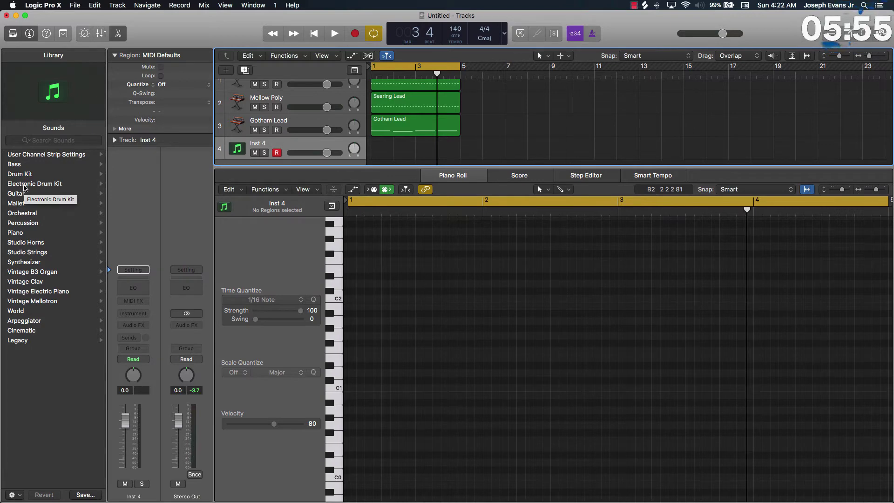
scroll(44, 179, left, 5)
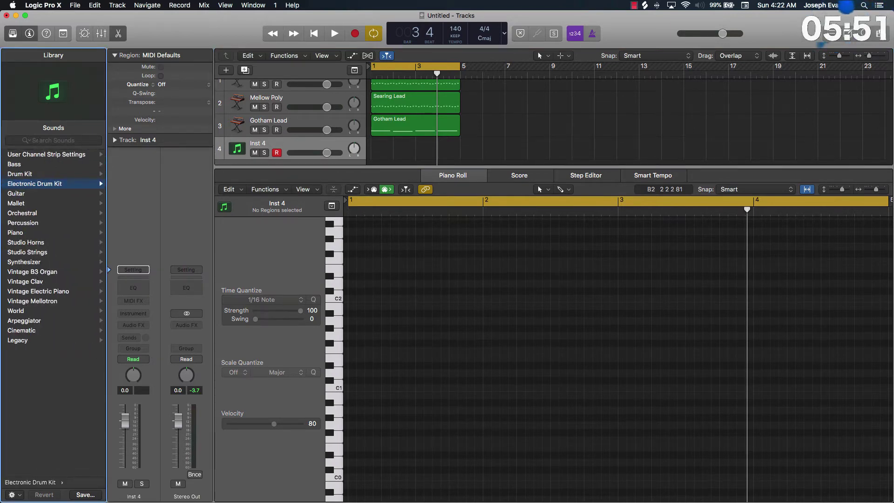
- Search the sound library for "kit" and load Classic Dub Kit 02 on the new track
click(42, 141)
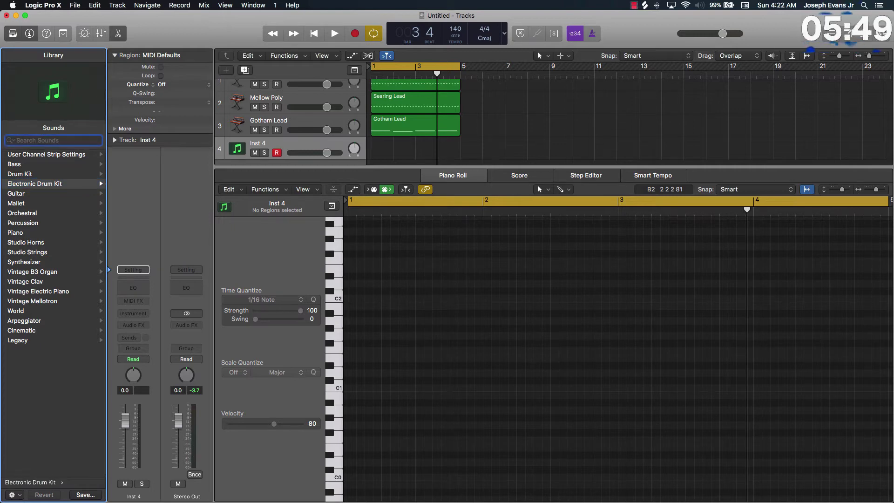
text(kit)
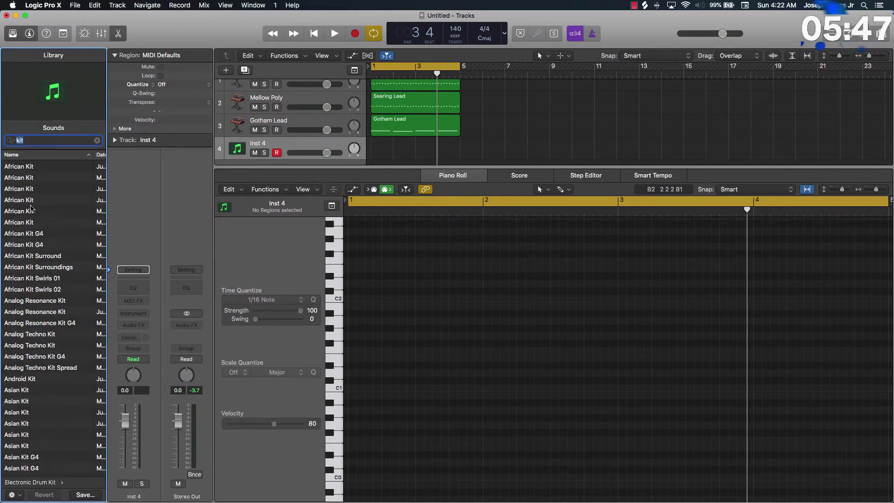
scroll(33, 232, down, 10)
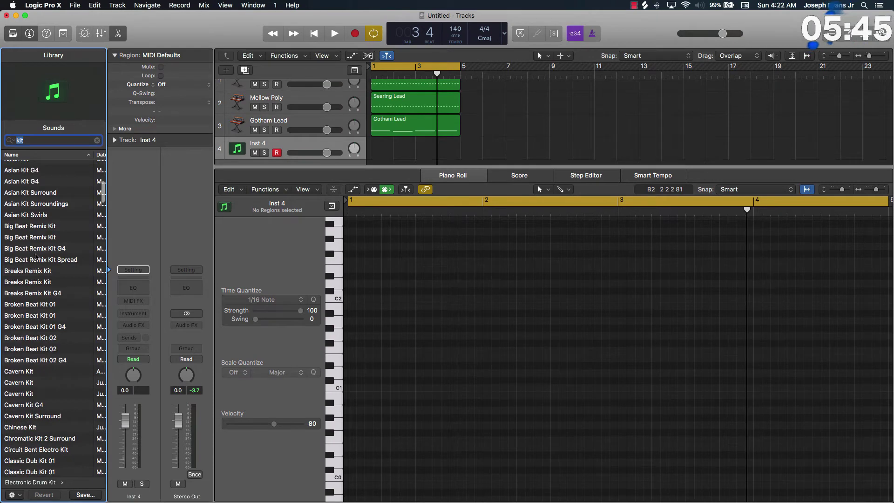
scroll(38, 252, down, 4)
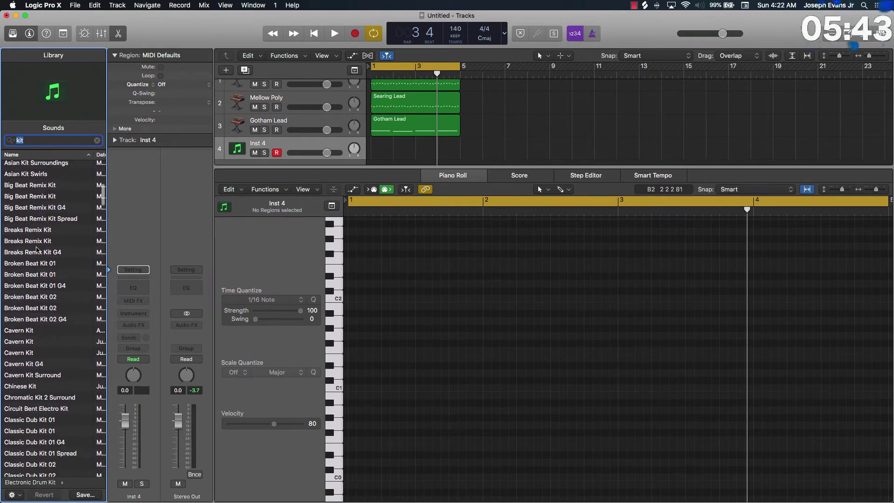
scroll(43, 275, down, 12)
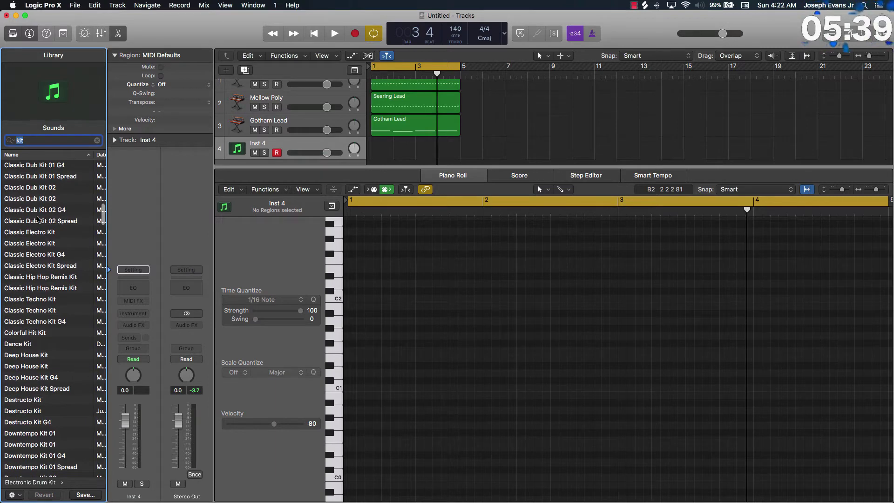
click(41, 187)
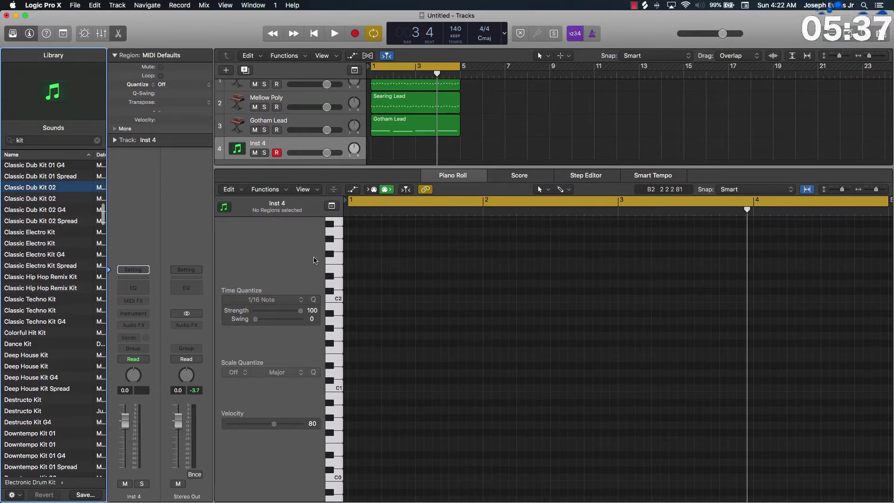
- Audition the sounds of Classic Dub Kit 02, replace it with the Deep House Kit and audition its kick
click(331, 304)
click(327, 275)
scroll(330, 258, up, 2)
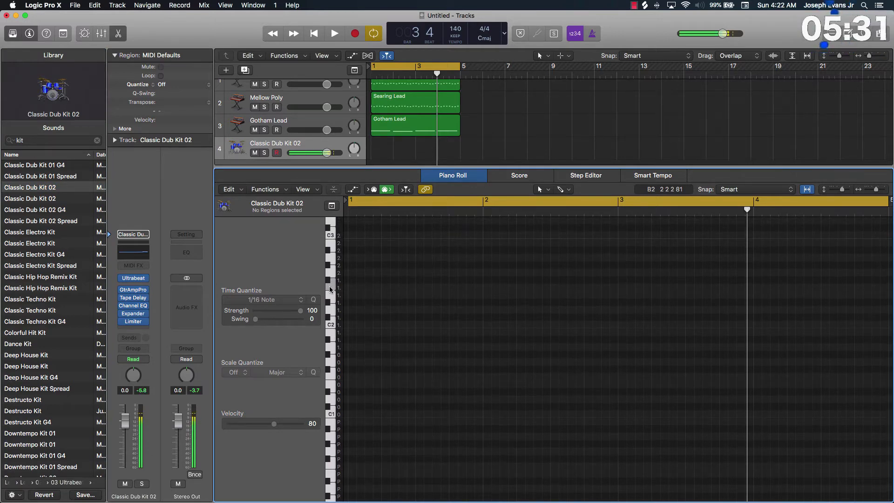
scroll(330, 264, up, 3)
scroll(331, 298, down, 8)
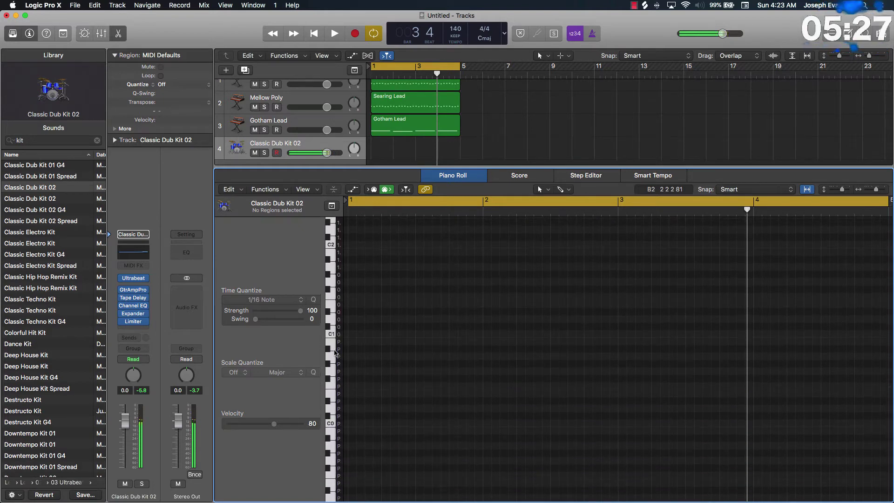
click(331, 345)
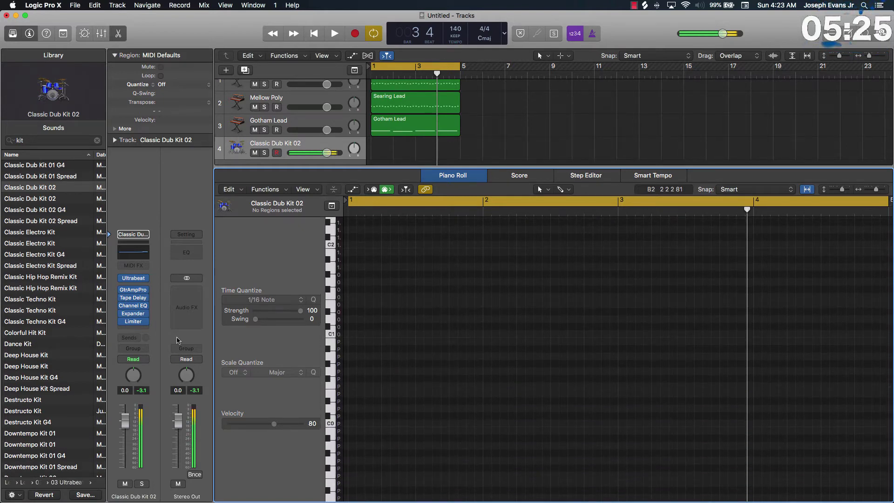
click(25, 356)
click(332, 338)
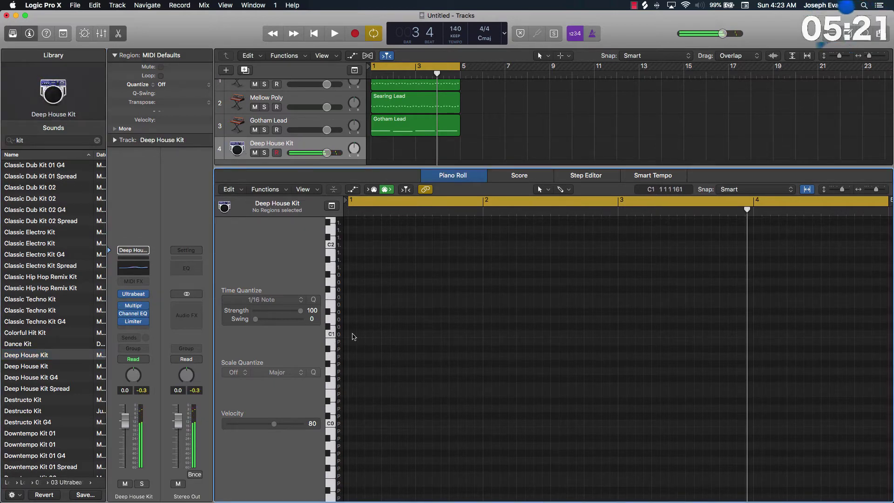
- Draw short Smooth Kick notes on all four beats of bar 1 on the Deep House Kit track
click(348, 336)
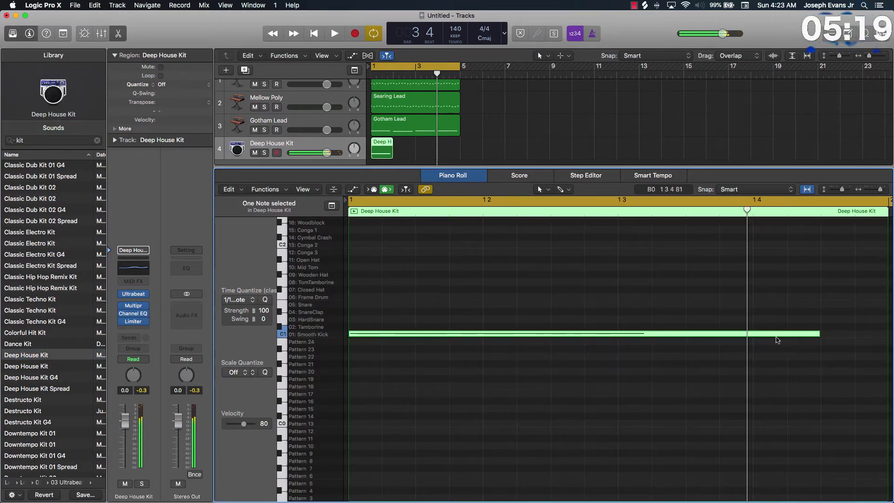
drag(815, 339, 378, 342)
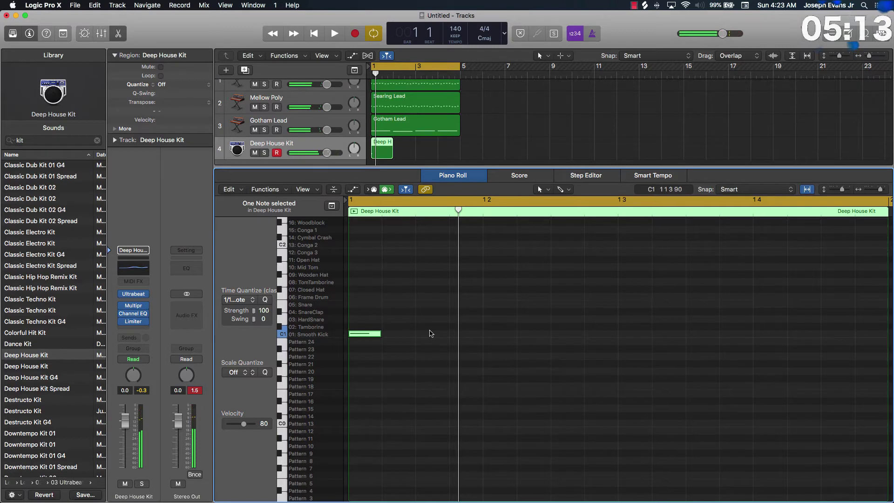
super+click(487, 334)
scroll(530, 336, right, 2)
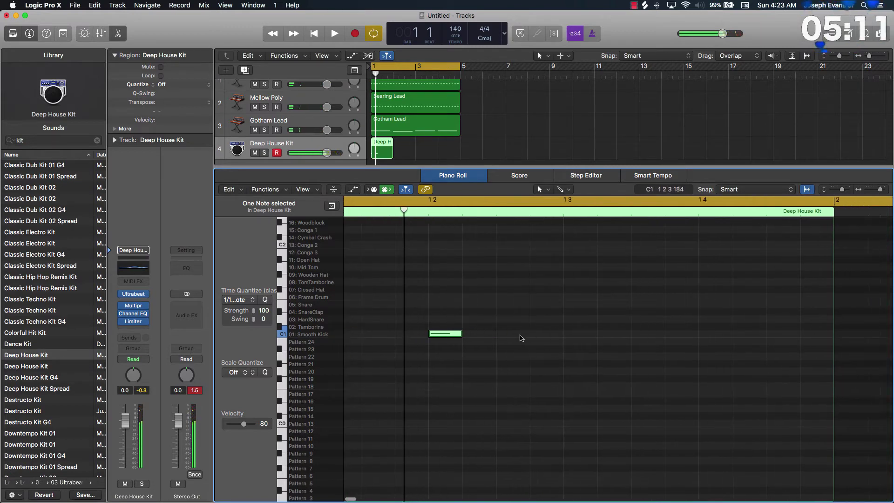
super+click(566, 334)
super+click(701, 335)
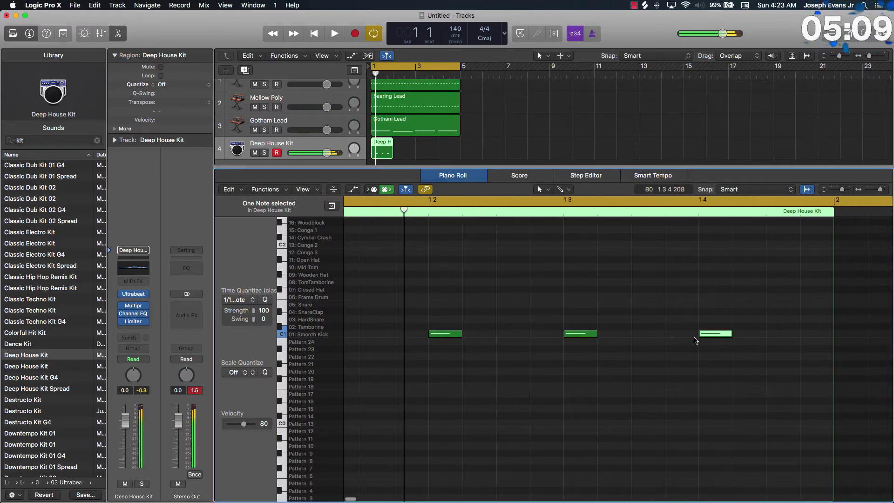
click(669, 315)
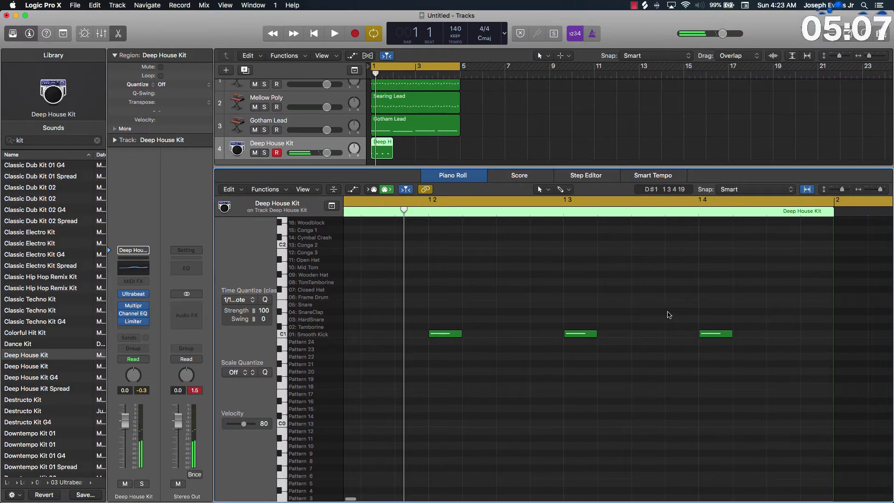
- Copy the one-bar Deep House Kit region to bars 2 through 4 and move the playhead to beat 4 of bar 4
drag(383, 151, 429, 152)
shift+click(382, 150)
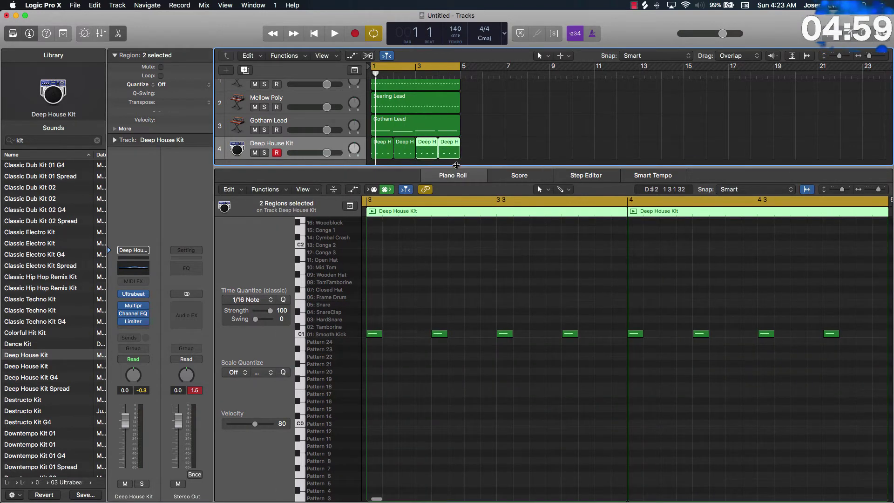
click(456, 74)
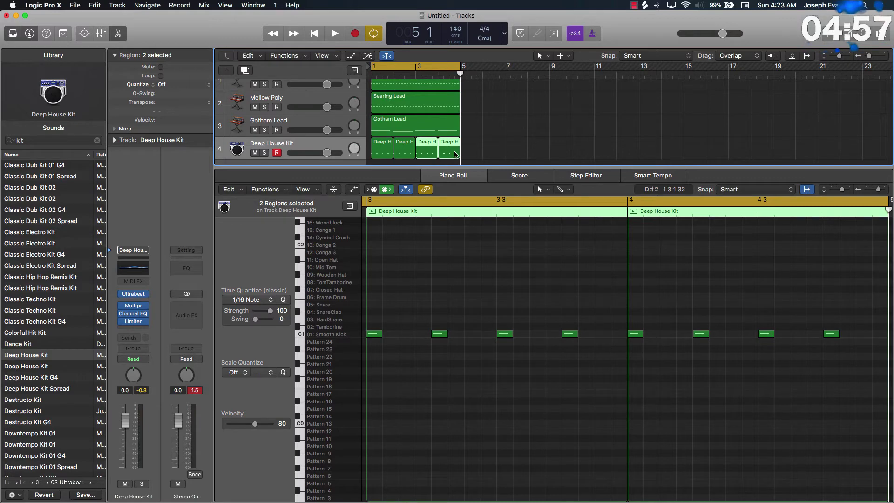
click(454, 75)
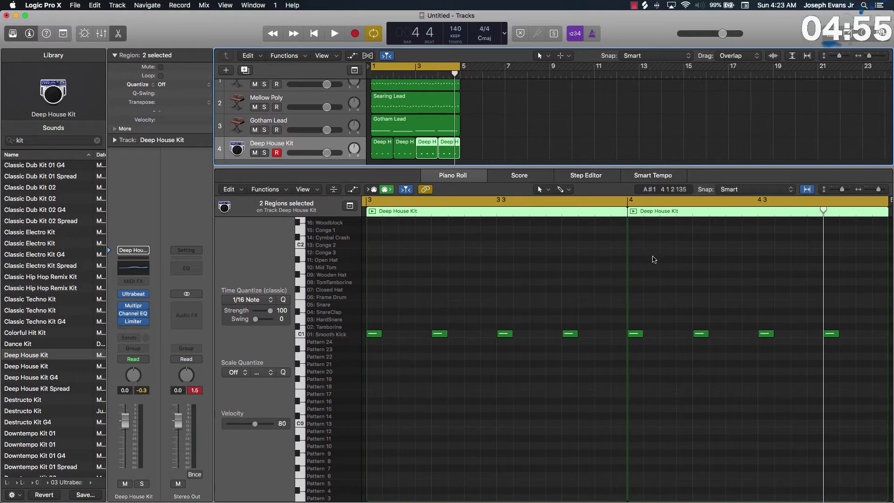
- Add an extra Smooth Kick note half a beat after beat 4 of bar 4 and play back the beat
scroll(496, 332, right, 10)
super+click(495, 334)
click(495, 285)
key(space)
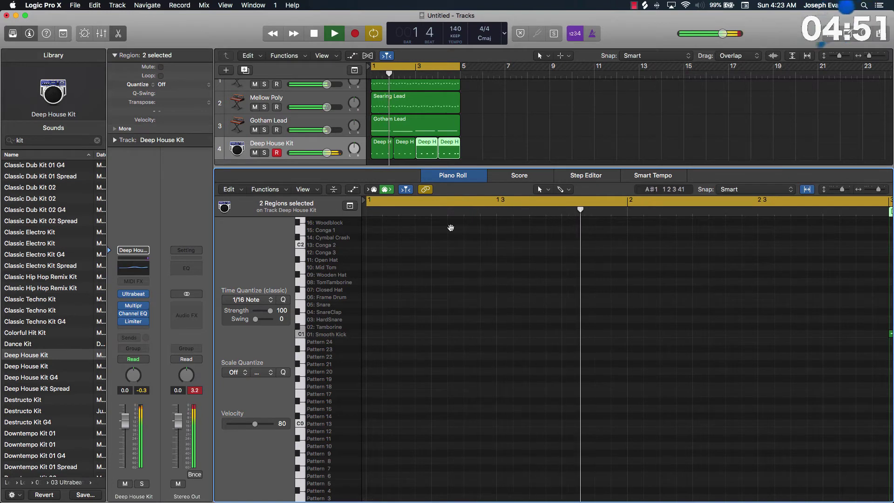
- Join the four one-bar Deep House Kit kick regions into a single four-bar region, listening to playback
shift+click(374, 154)
key(super+j)
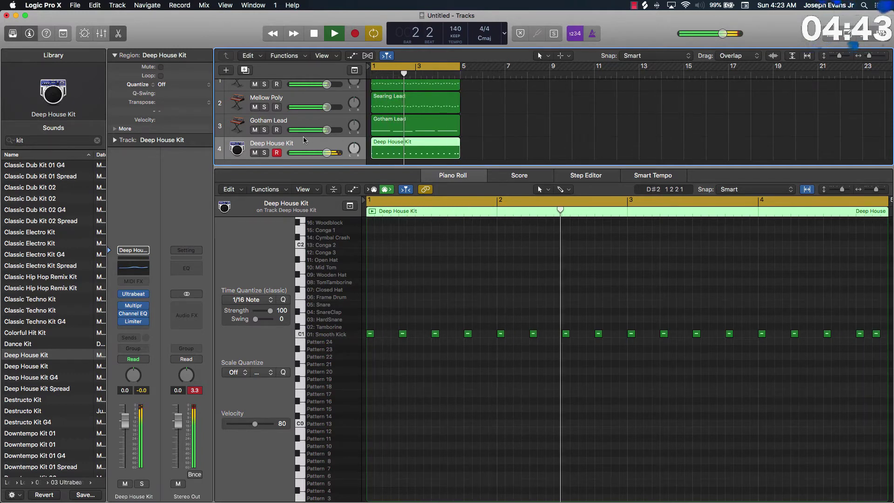
key(space)
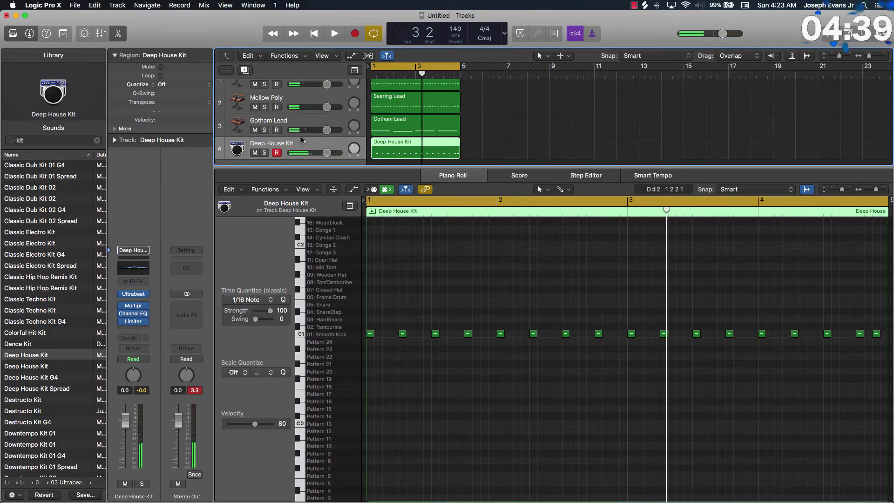
- Duplicate the Deep House Kit track as a new track with the same kit and audition its snare sounds
key(super+d)
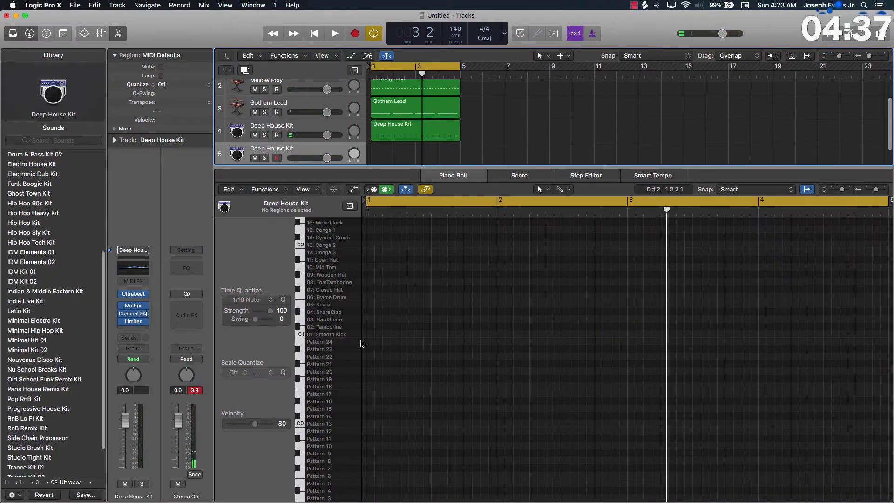
click(304, 314)
click(301, 308)
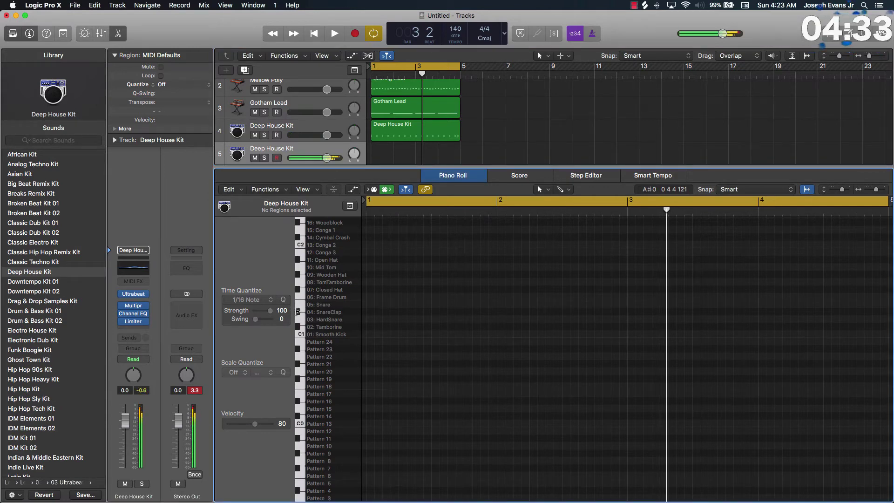
click(300, 311)
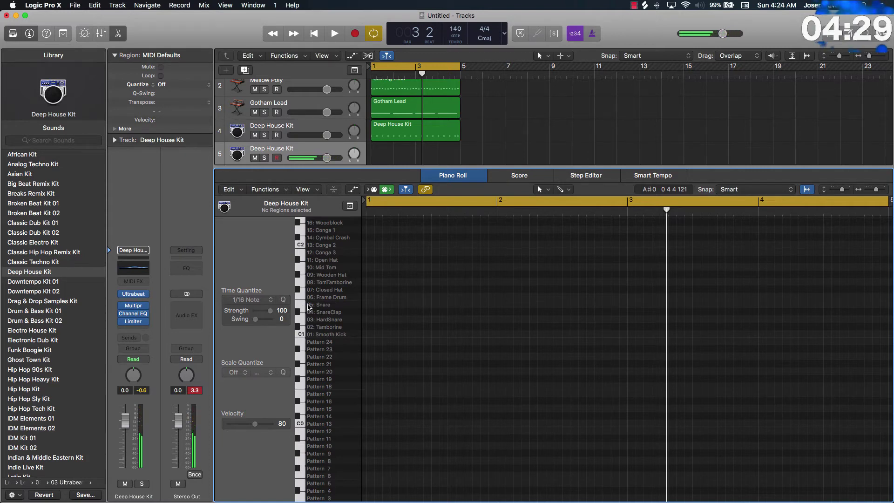
- Draw short Snare notes on beats 2 and 4 of bar 1 on the second Deep House Kit track
ctrl+alt+click(447, 264)
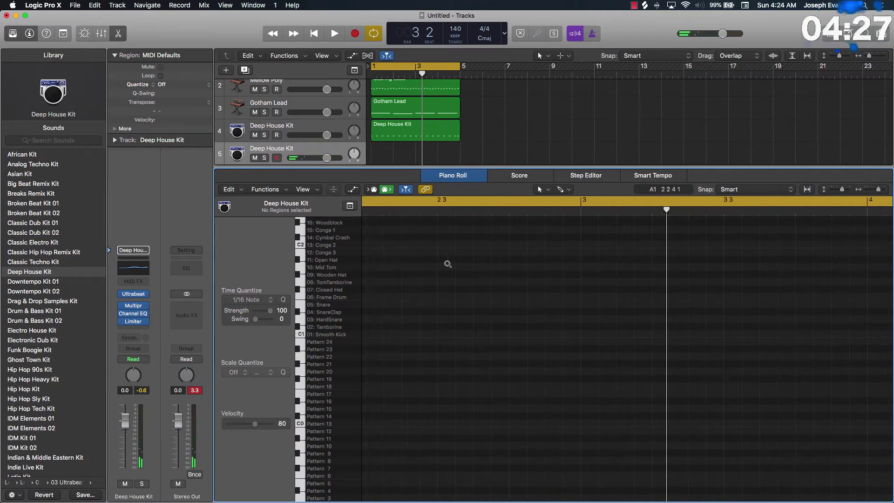
key(Return)
key(space)
key(space)
drag(443, 210, 439, 217)
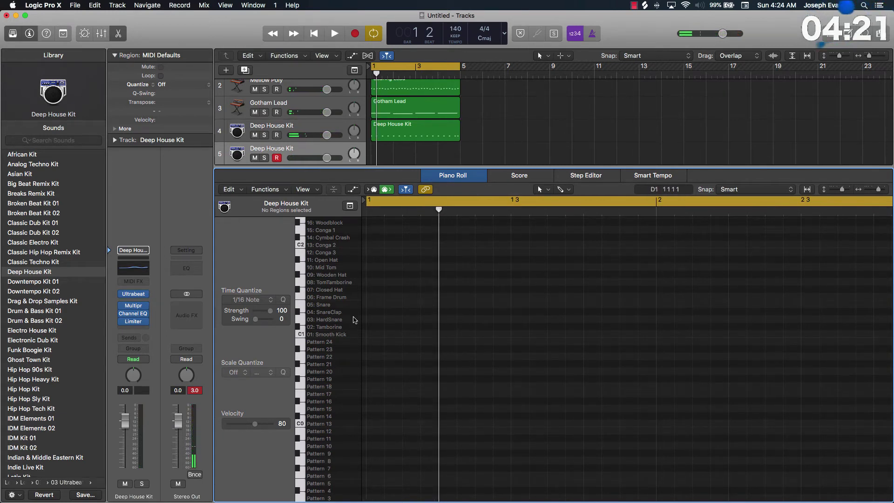
super+click(445, 305)
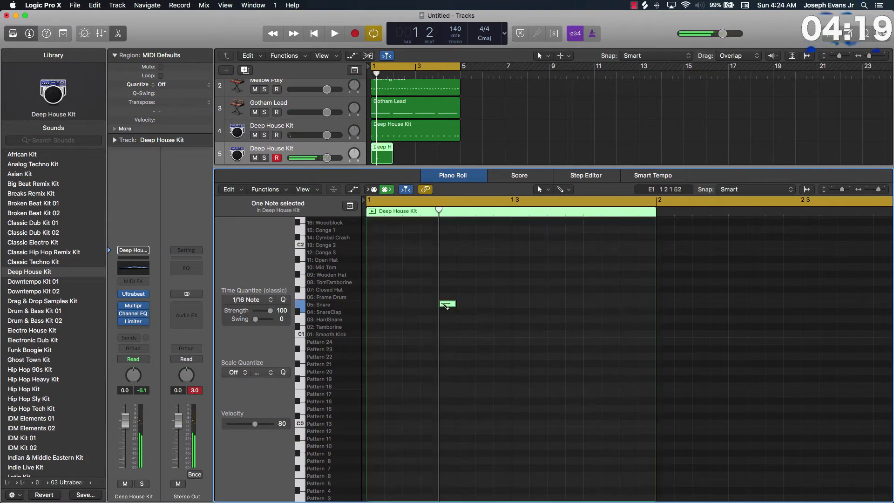
key(space)
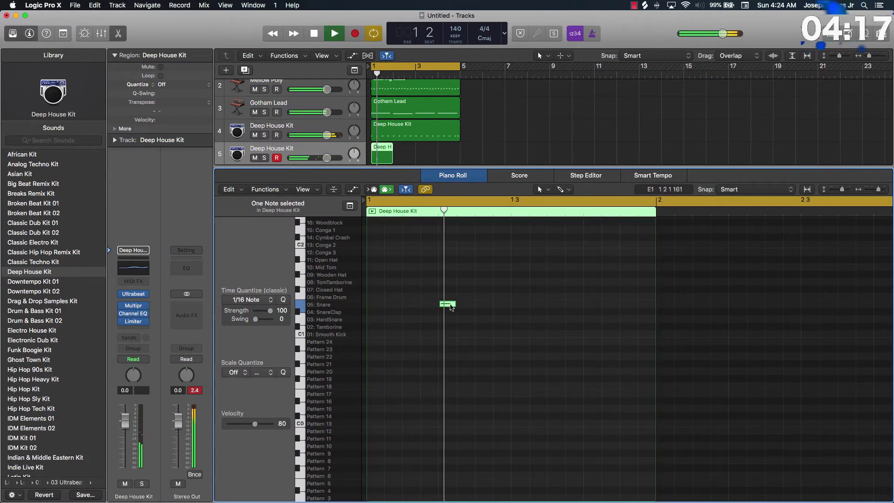
super+click(589, 305)
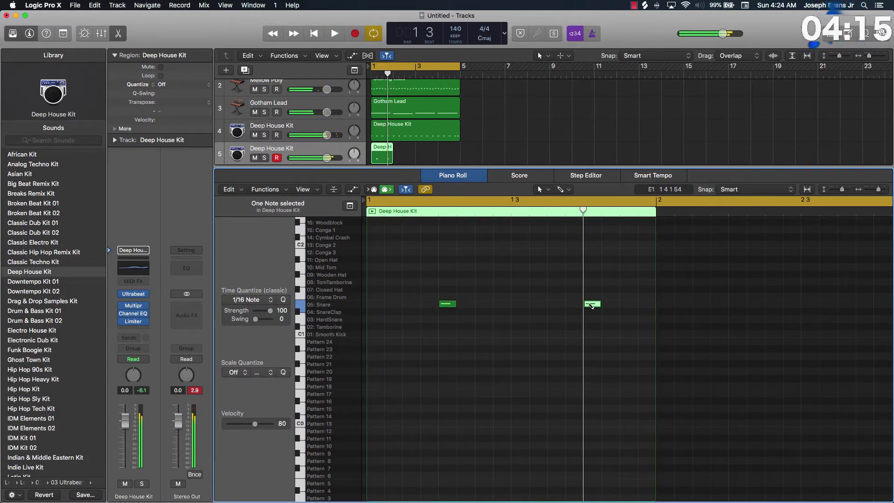
click(607, 322)
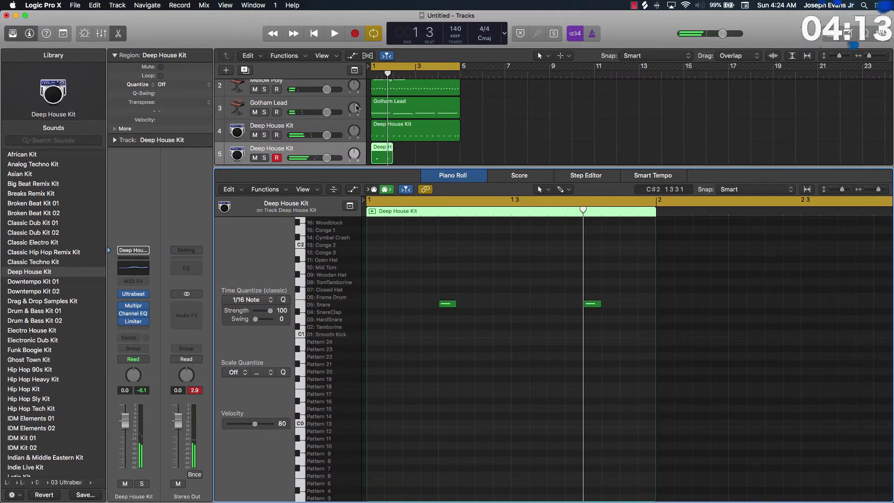
- Copy the one-bar snare region to bars 2 through 4 and select all four snare regions
click(405, 154)
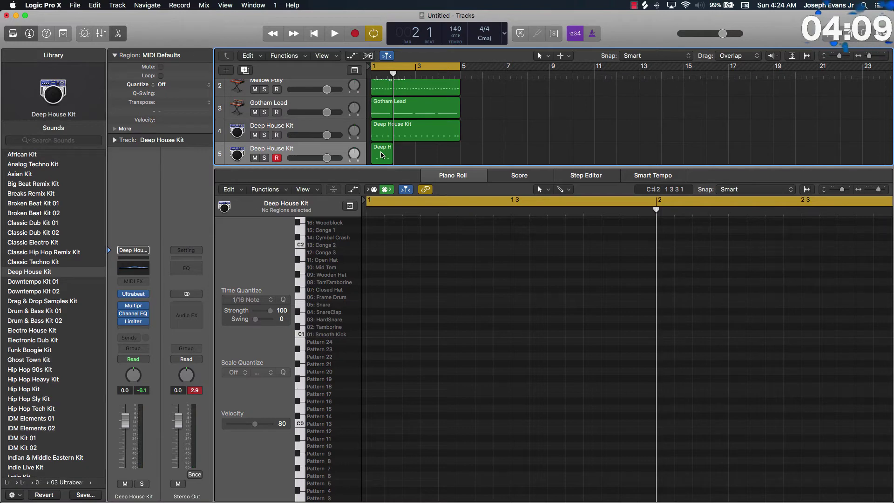
click(382, 155)
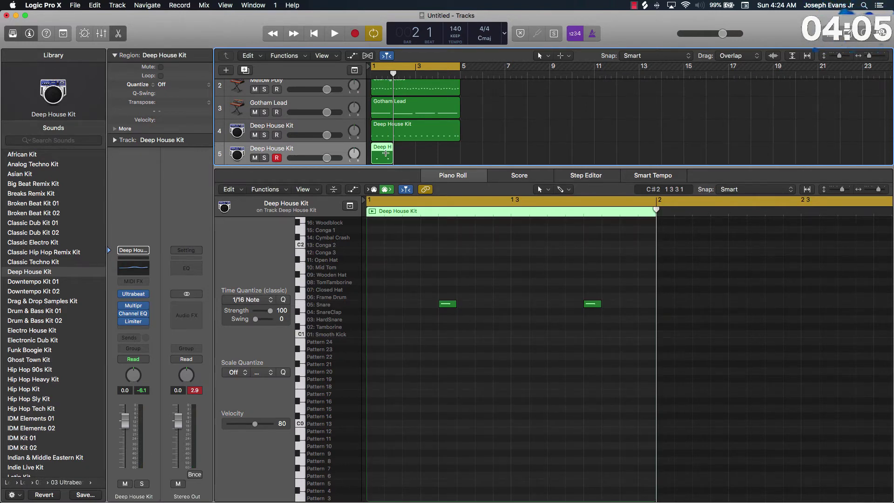
key(super+v)
key(super+v)
key(super+v)
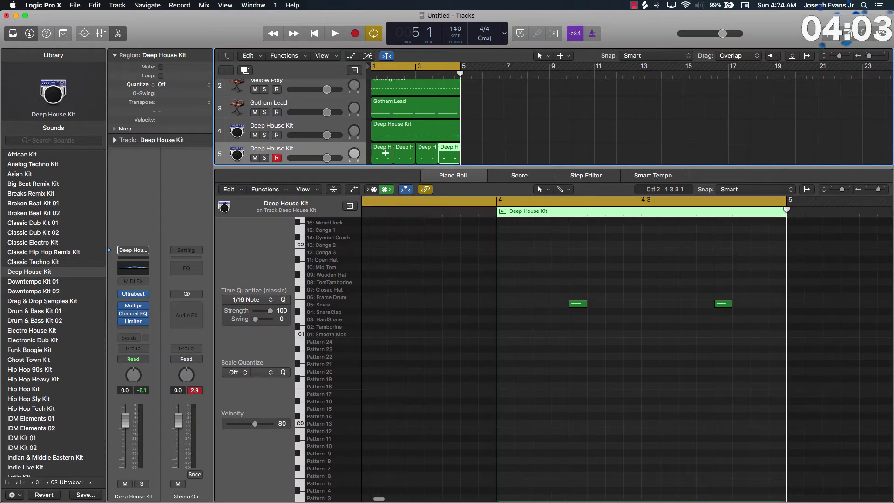
drag(472, 161, 385, 160)
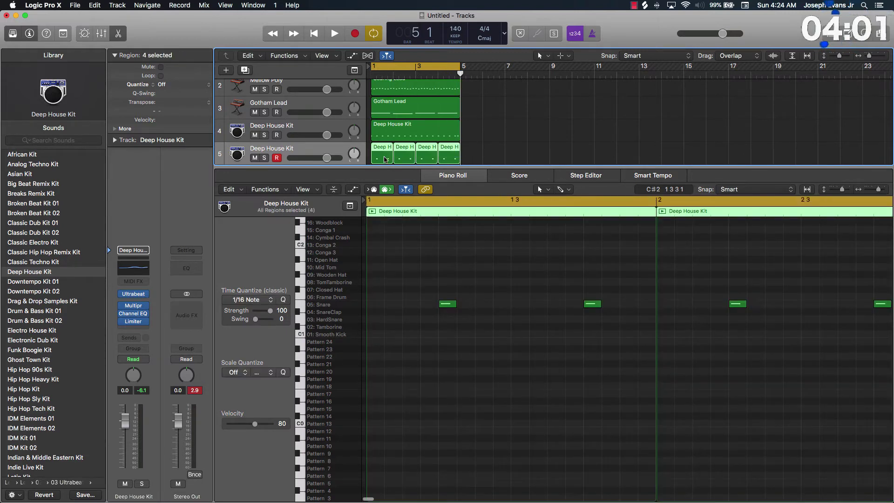
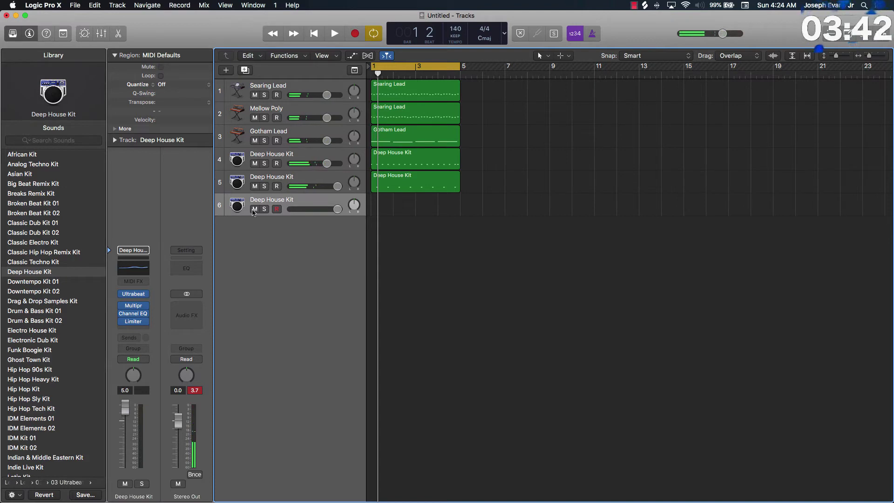
- Audition the Deep House Kit's upper sounds, from Close Hat down to Conga 1, for the third drum track
key(e)
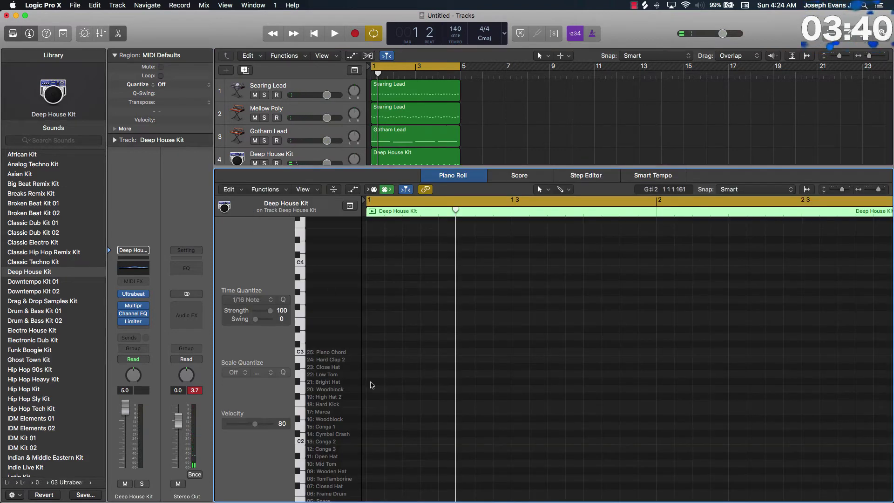
click(336, 367)
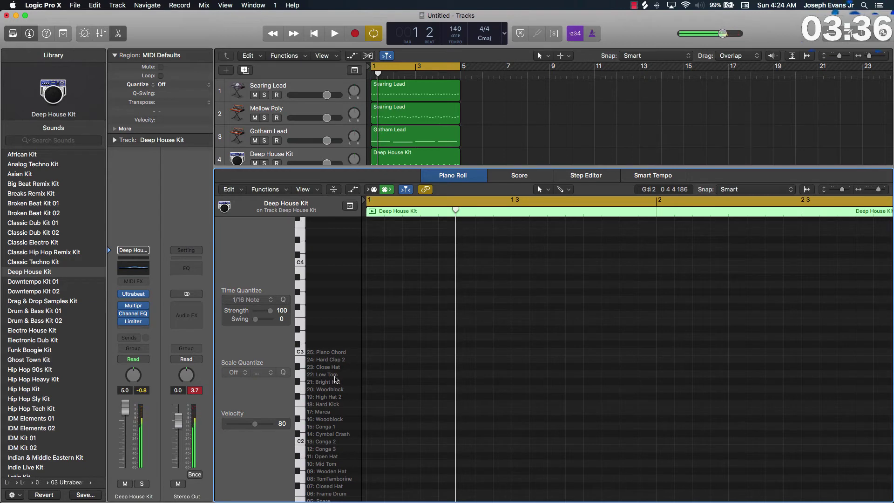
click(335, 378)
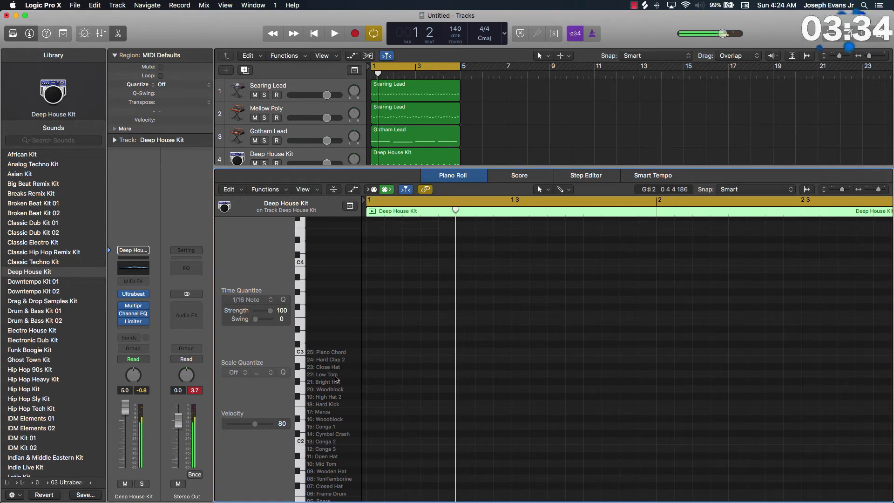
click(334, 385)
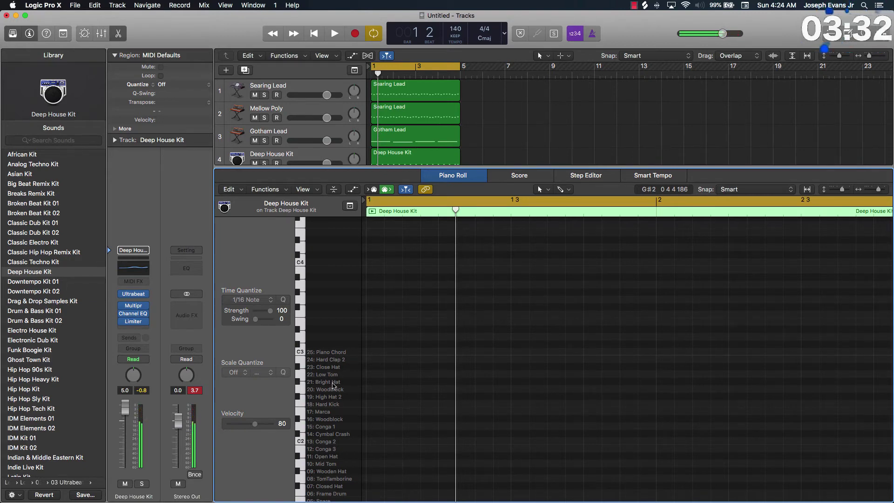
click(334, 394)
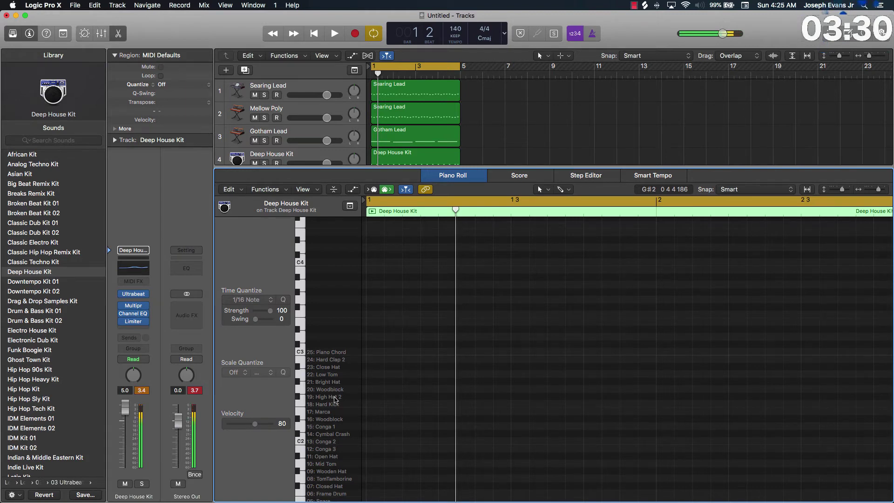
click(334, 410)
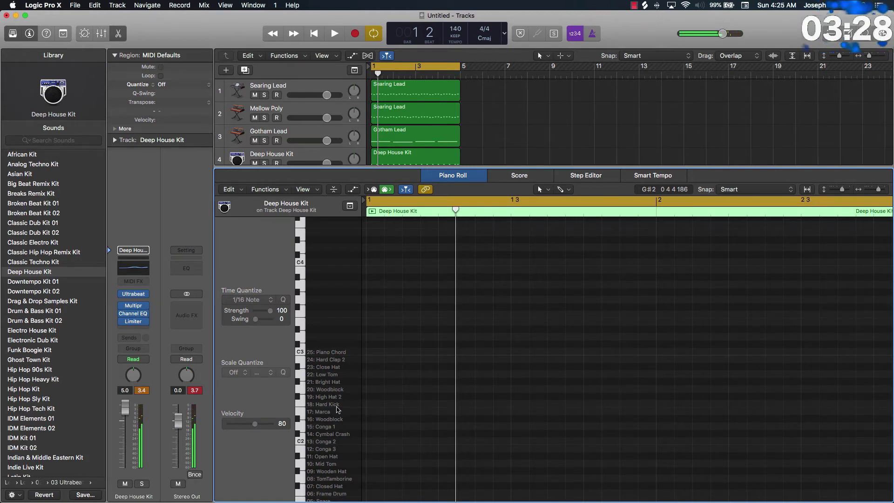
click(331, 413)
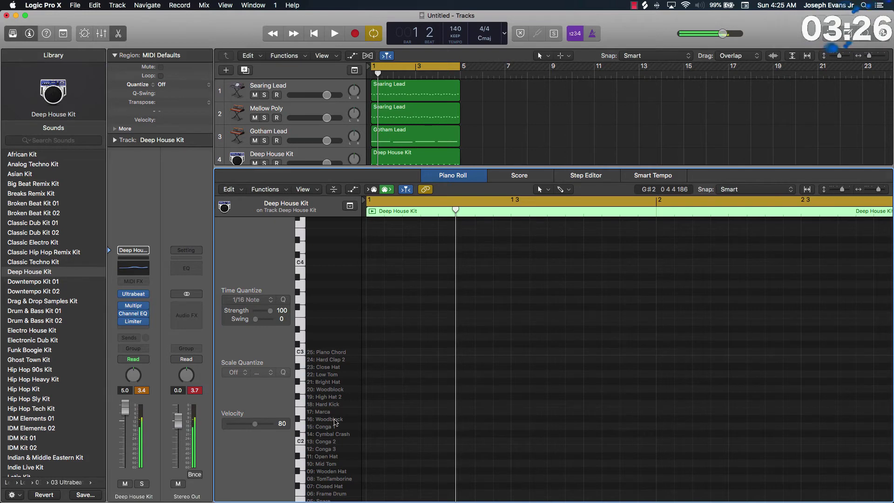
click(336, 426)
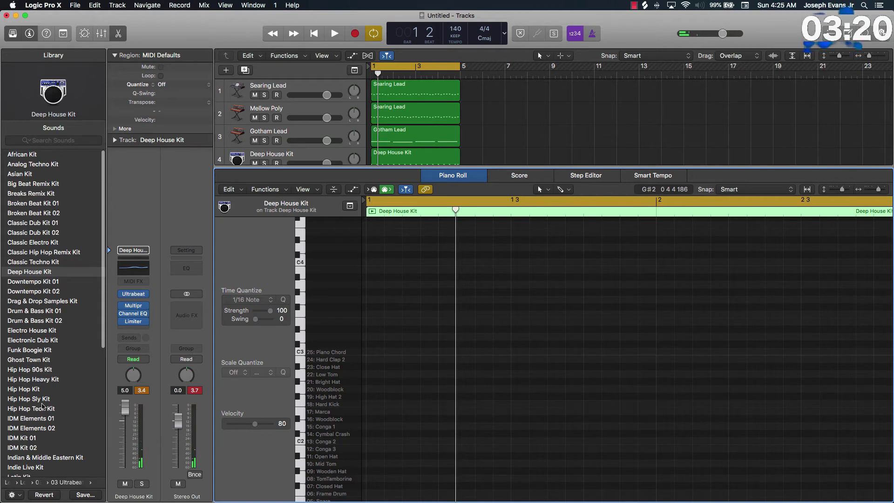
- Load Trance Kit 01 from the sound library on track 6 in place of the Deep House Kit
scroll(42, 406, down, 5)
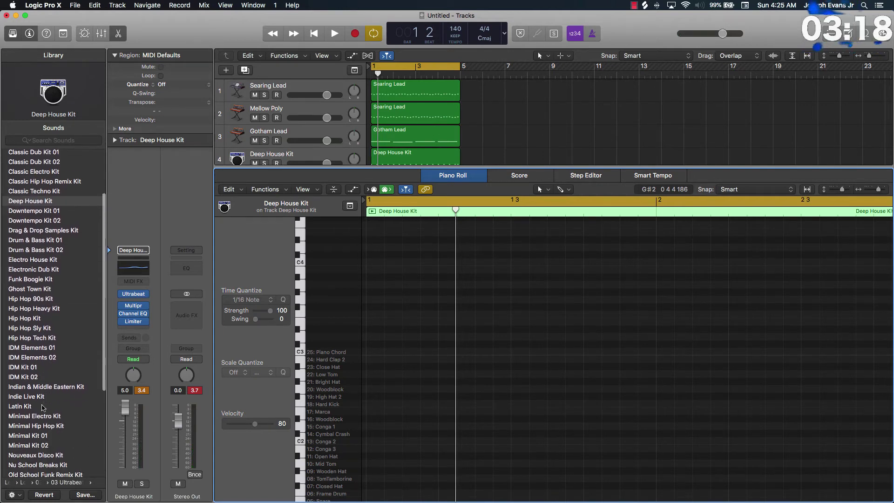
scroll(41, 408, down, 3)
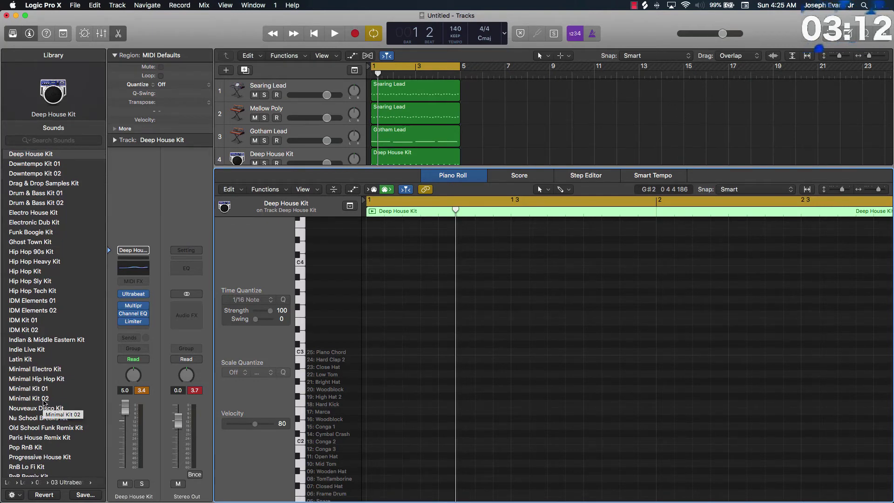
scroll(44, 404, down, 6)
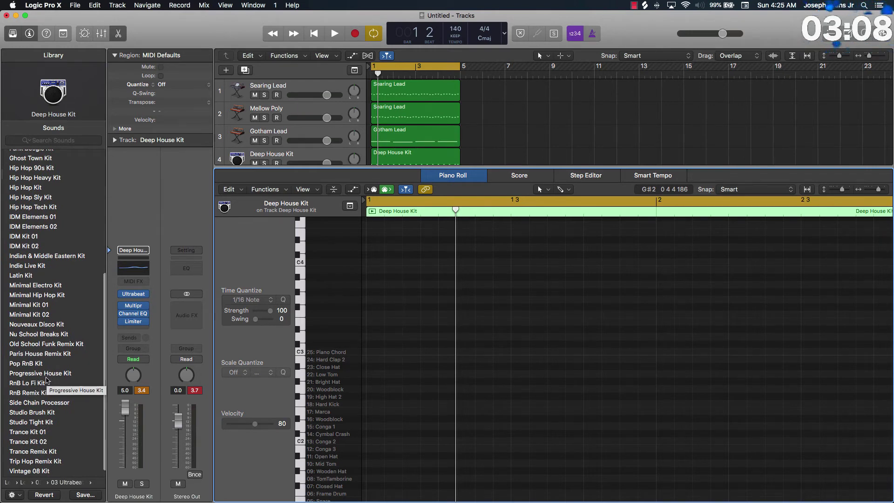
scroll(43, 410, down, 1)
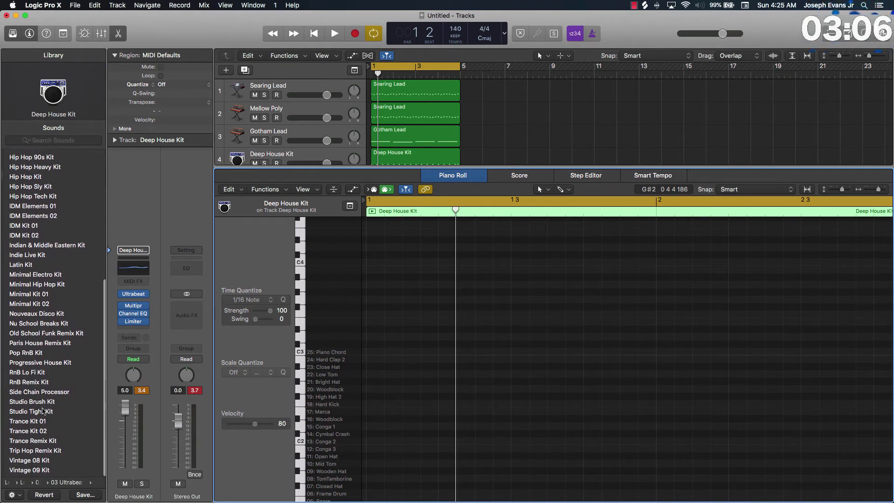
click(43, 419)
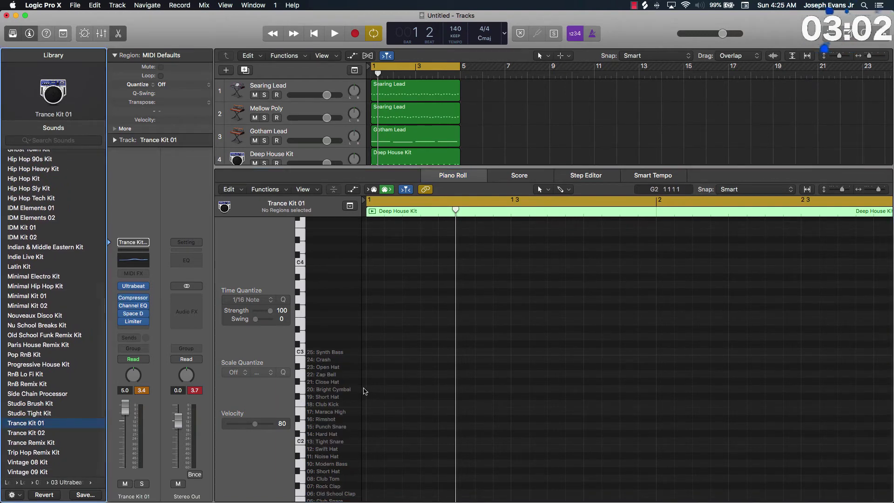
- Audition the Trance Kit 01 Open Hat and draw one half a beat into bar 1, lengthened to about 1¼ beats
click(334, 364)
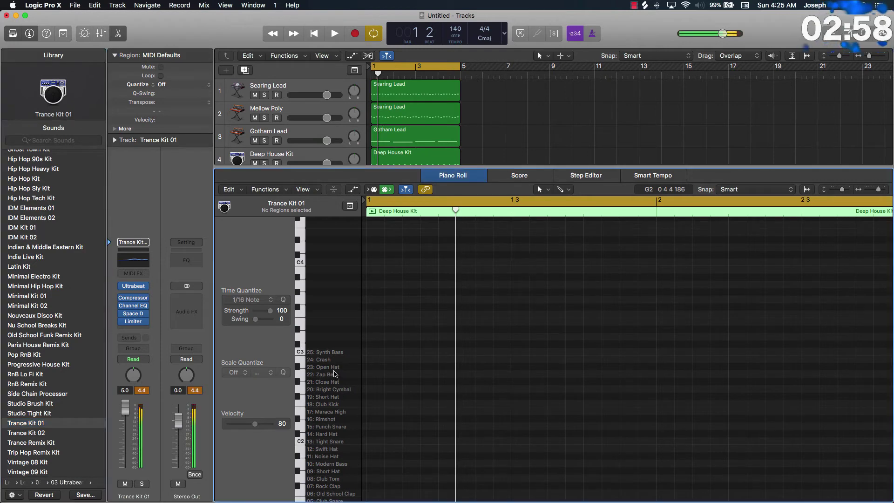
click(336, 371)
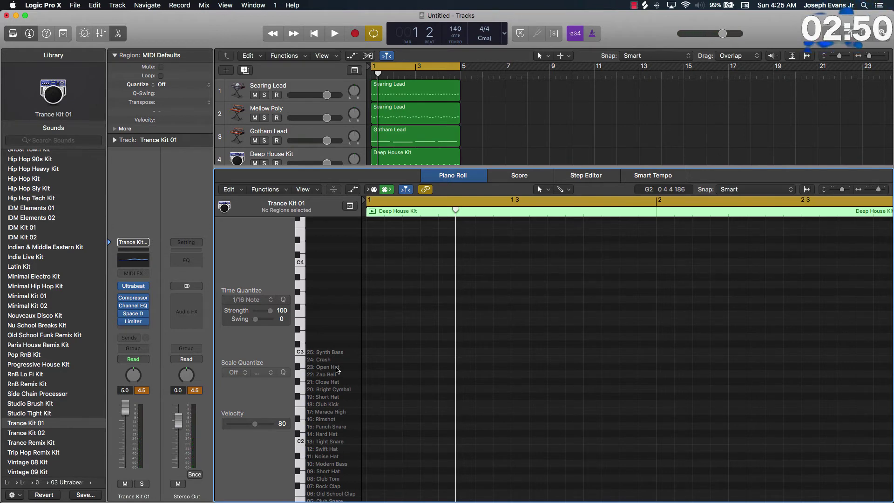
click(337, 370)
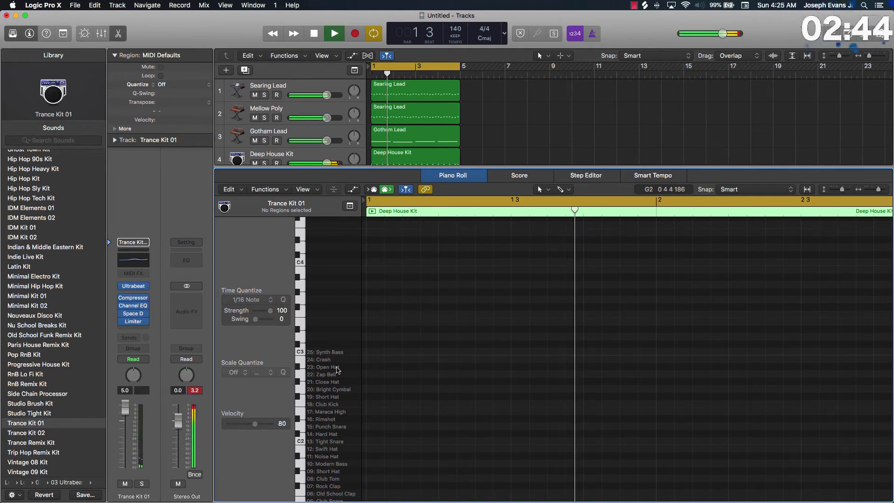
super+click(406, 366)
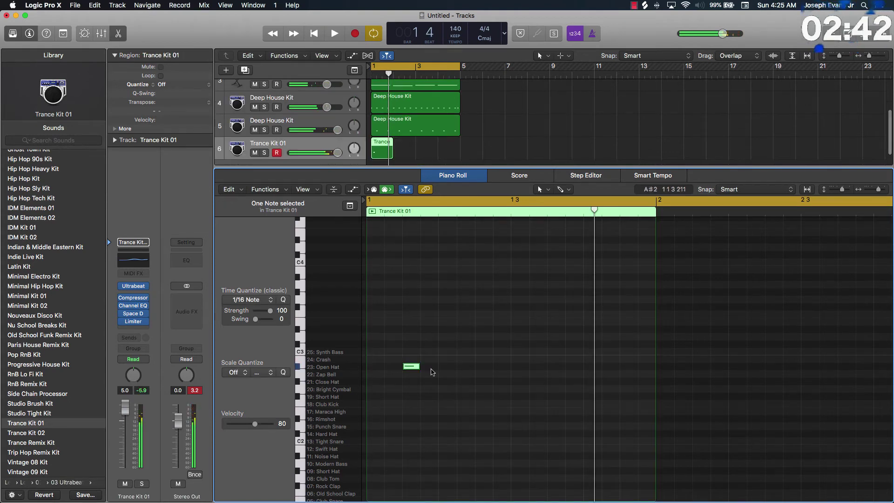
drag(420, 368, 492, 368)
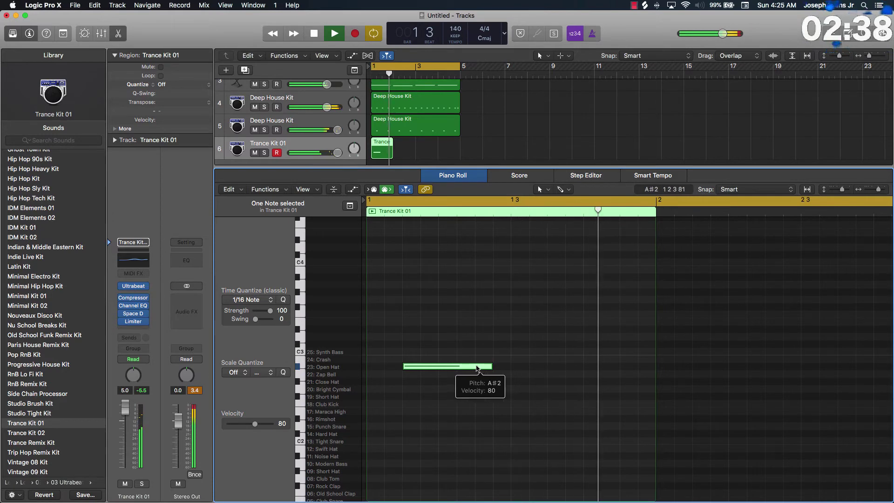
- Move the Open Hat note on track 6 one beat later, to halfway through beat 2 of bar 1
drag(432, 366, 494, 371)
click(469, 367)
key(space)
key(space)
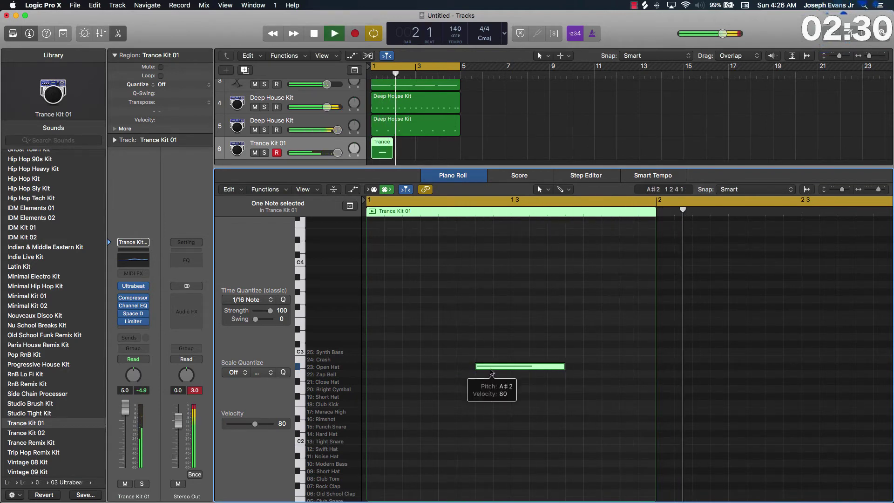
click(485, 376)
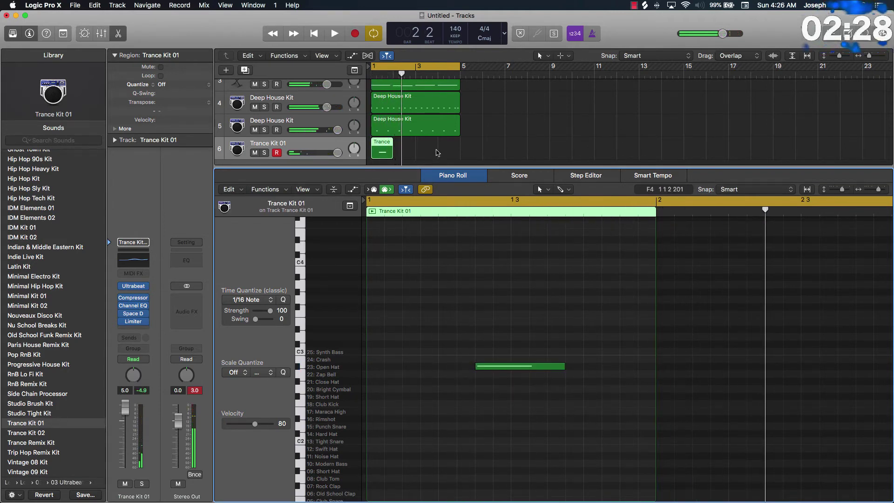
- Copy the one-bar Open Hat region on track 6 to bars 2 through 4 and play the loop
key(comma)
click(411, 149)
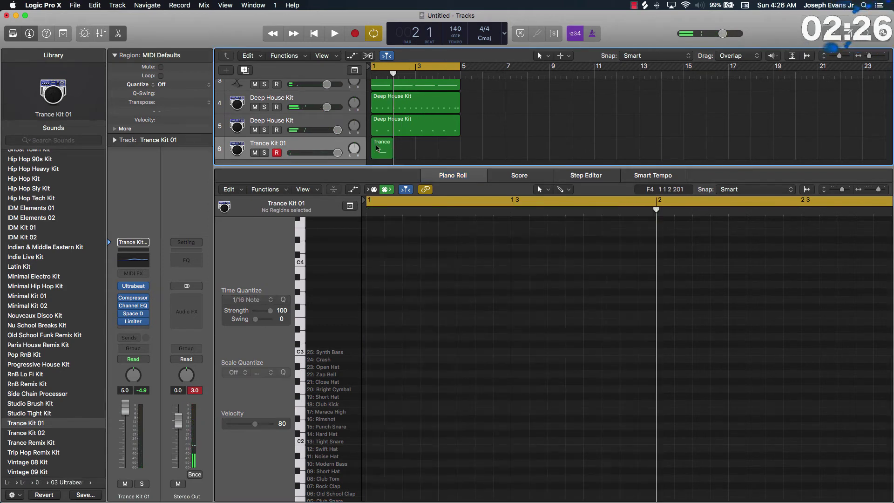
click(378, 148)
key(super+r)
key(super+r)
key(super+r)
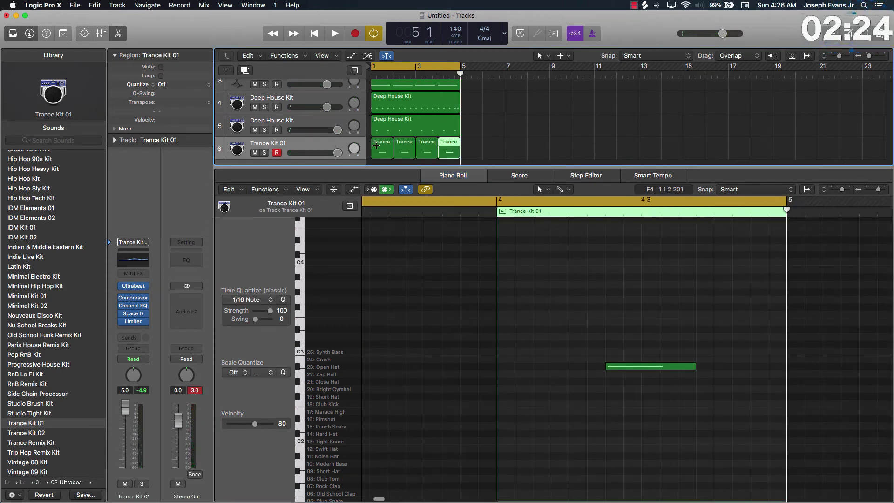
key(space)
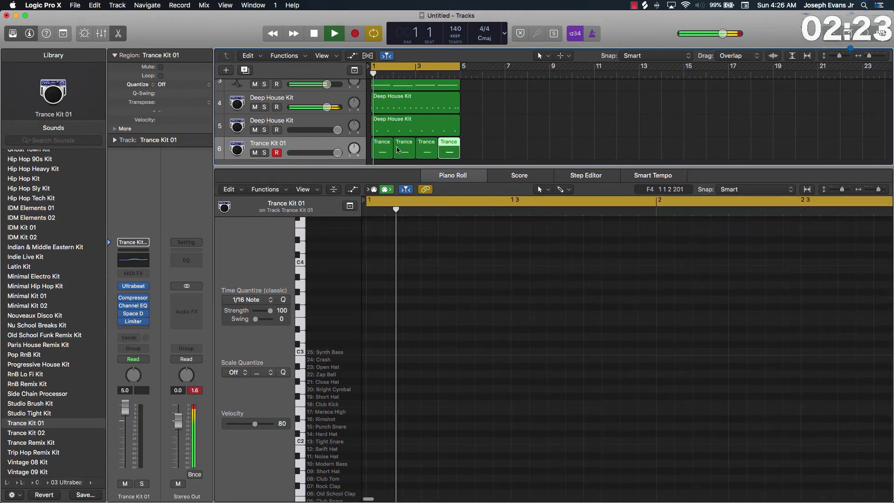
- Join the four Open Hat regions into one and duplicate the Trance Kit 01 track as an empty track 7
click(311, 149)
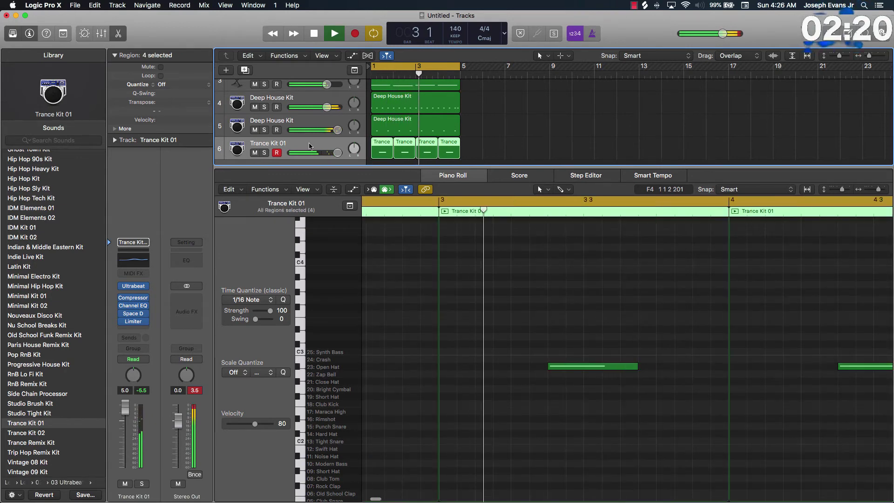
key(super+d)
key(super+j)
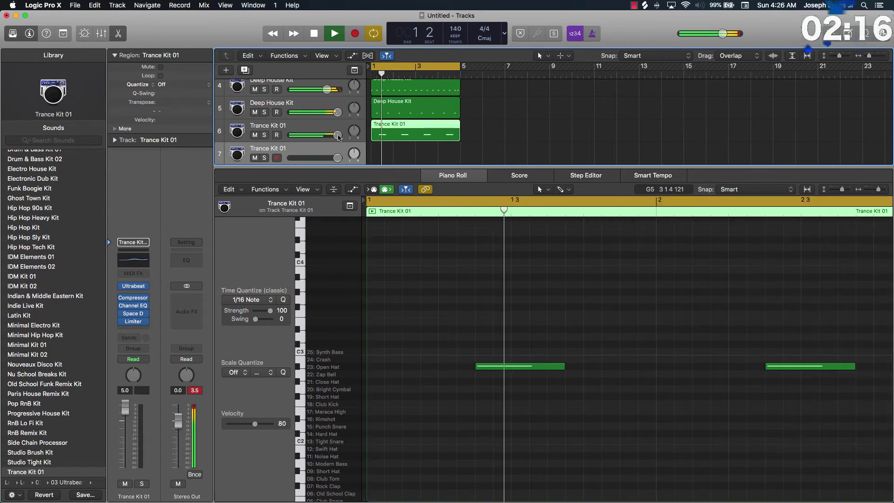
key(space)
- Audition the Trance Kit 01 sounds from Maraca High down to Noise Hat for track 7
click(332, 420)
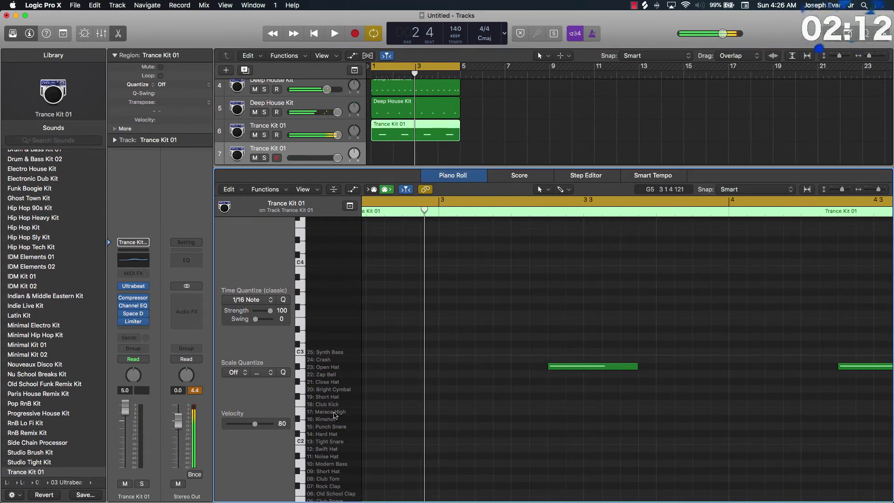
click(334, 413)
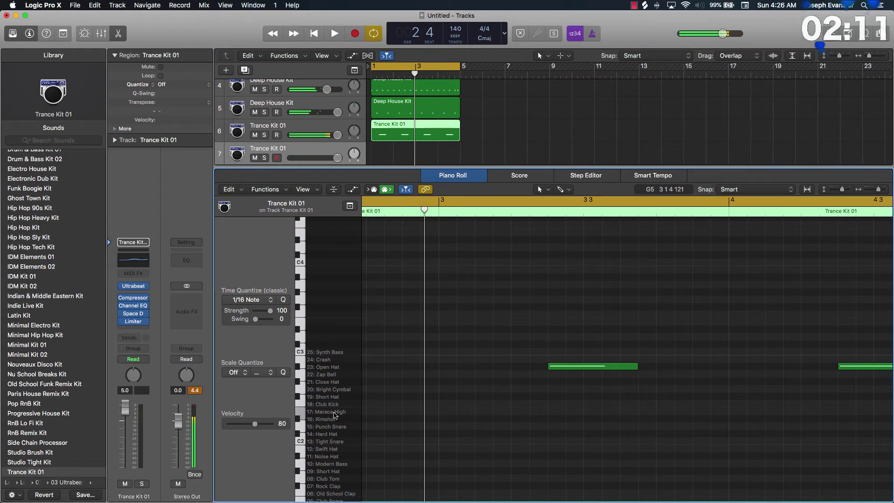
click(390, 155)
click(331, 434)
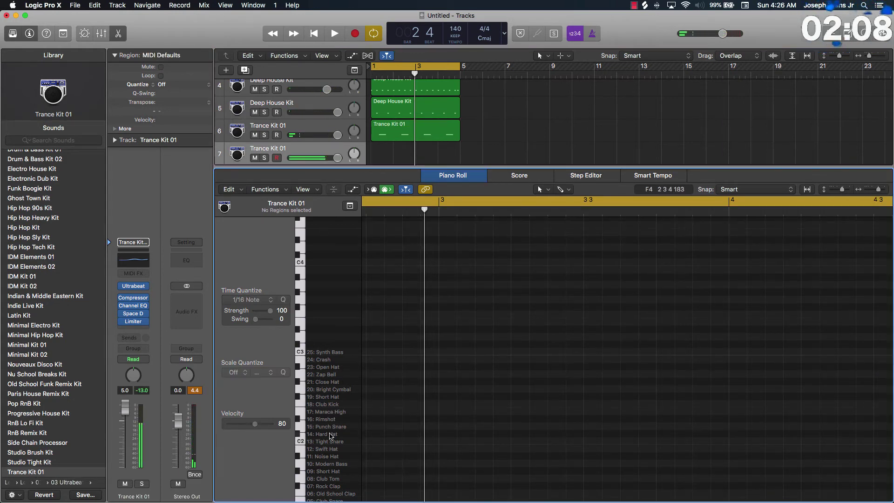
click(332, 444)
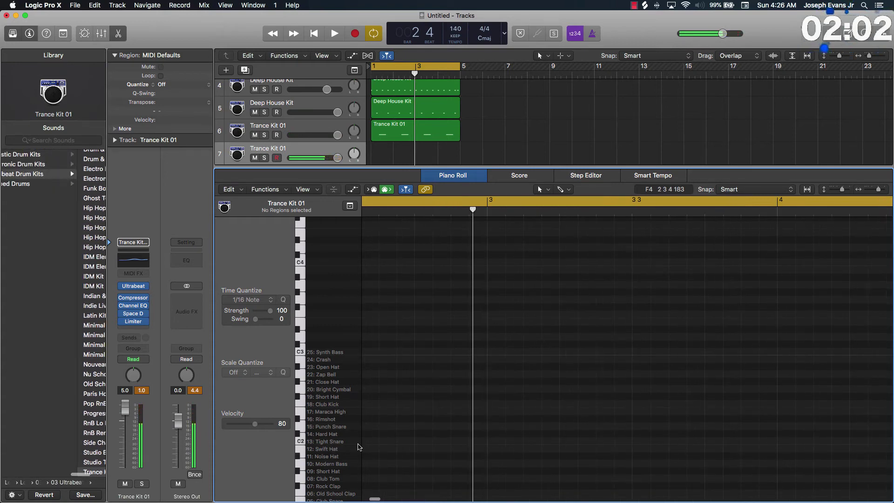
scroll(399, 413, left, 5)
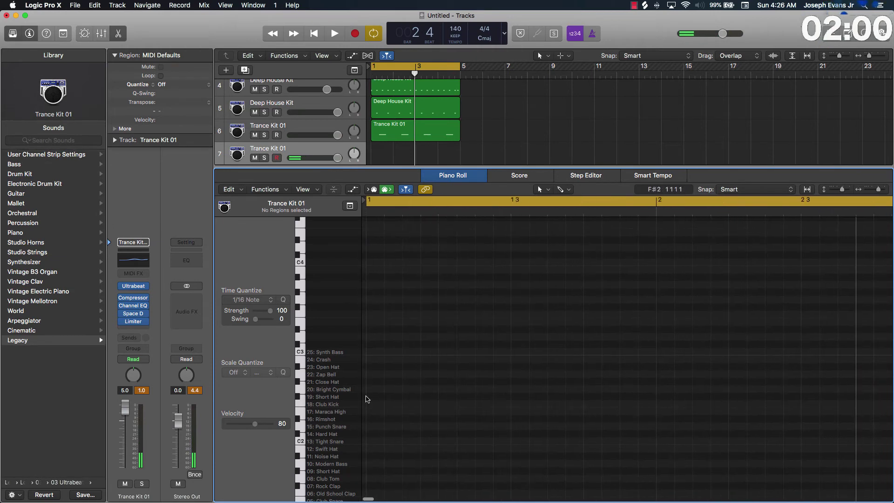
click(326, 427)
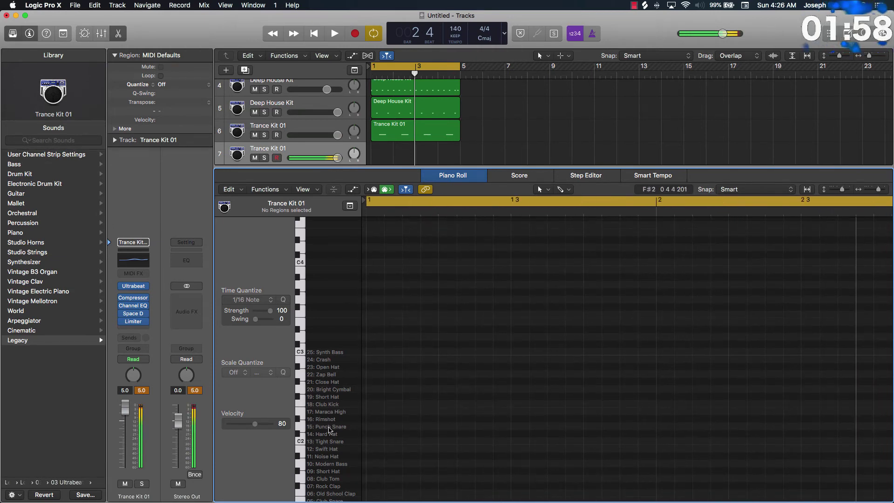
click(331, 451)
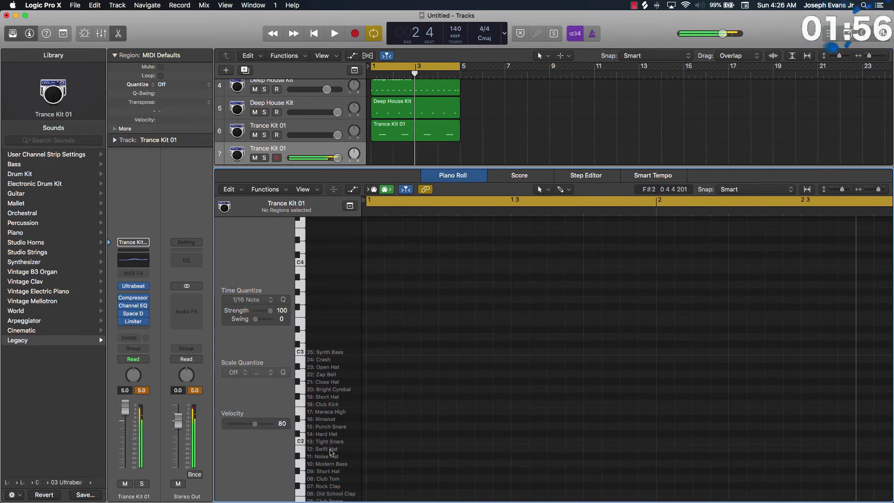
click(332, 457)
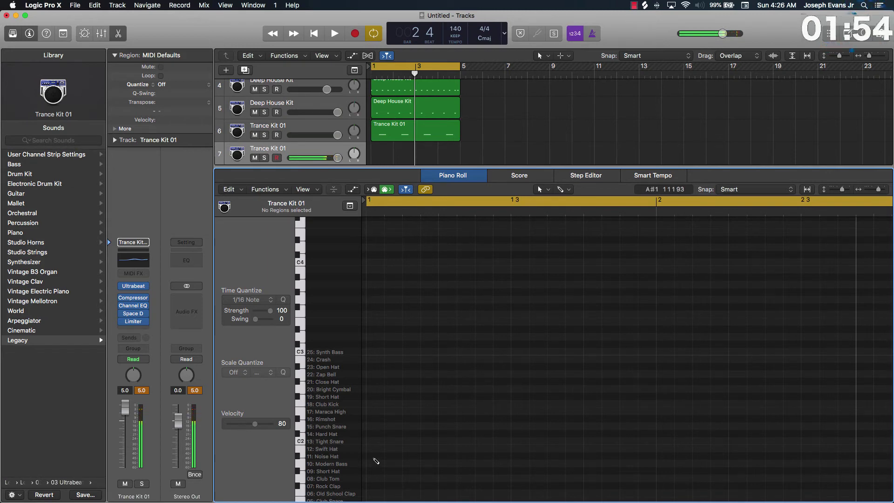
- Draw Noise Hat sixteenth notes every half beat through bar 1 on track 7, plus one extra on the bar's last sixteenth
mouse_move(369, 455)
mouse_down()
mouse_move(457, 456)
mouse_move(383, 455)
mouse_up()
click(404, 456)
click(442, 456)
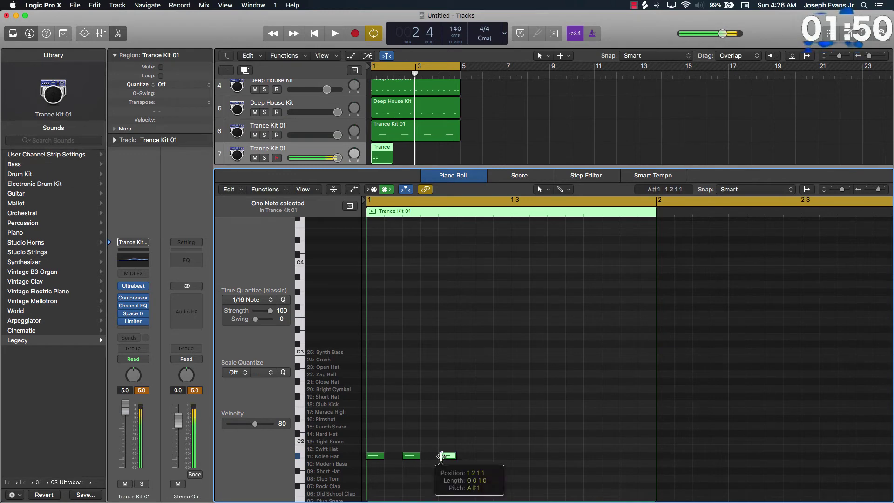
key(space)
click(479, 456)
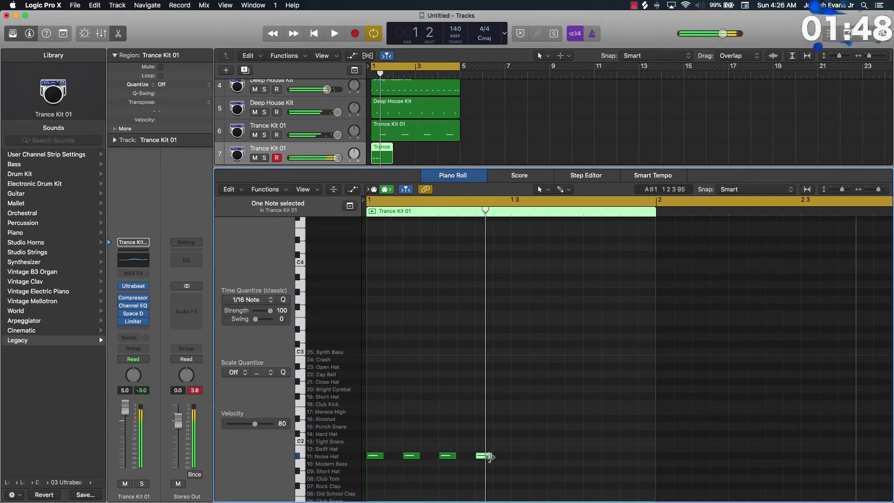
click(515, 456)
click(550, 455)
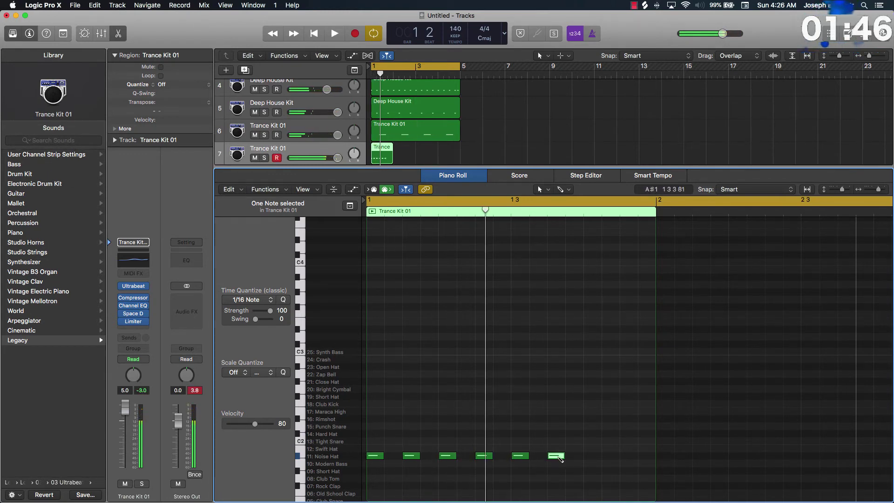
click(586, 456)
click(629, 456)
click(644, 456)
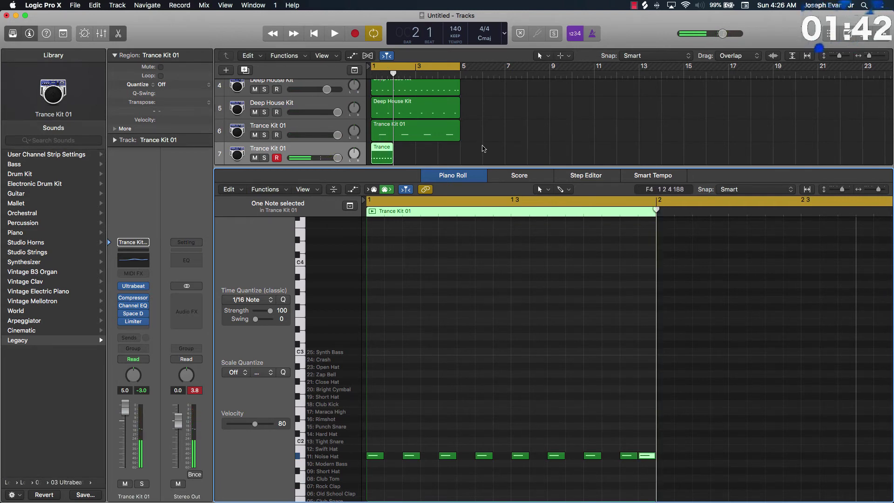
click(597, 424)
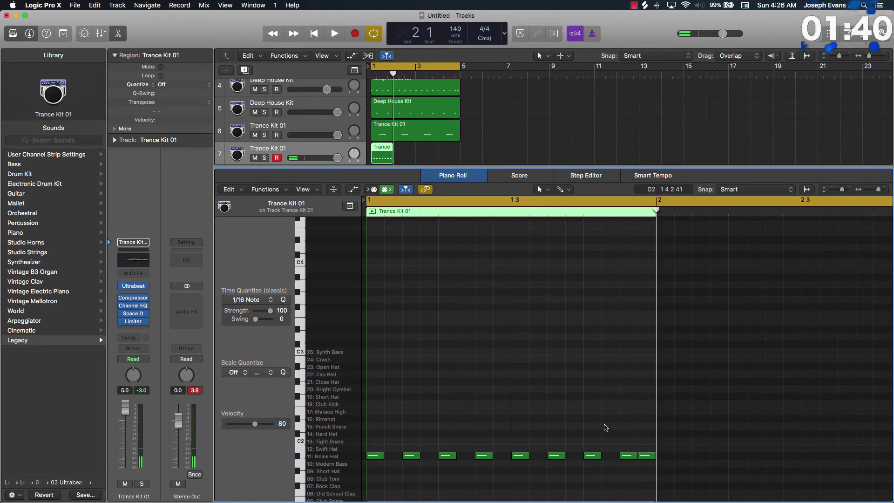
- Copy the one-bar Noise Hat region to bars 2 through 4, join the four regions into one, and listen to the loop
click(411, 154)
click(381, 151)
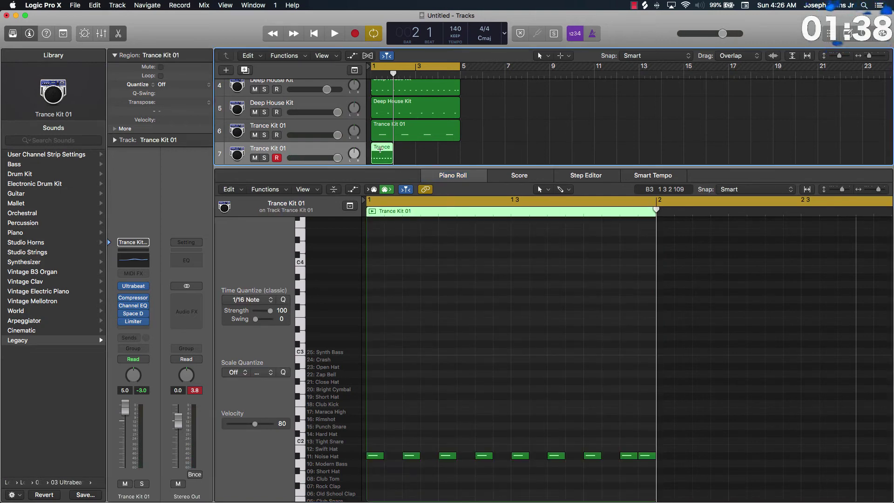
key(super+r)
key(super+r)
key(super+r)
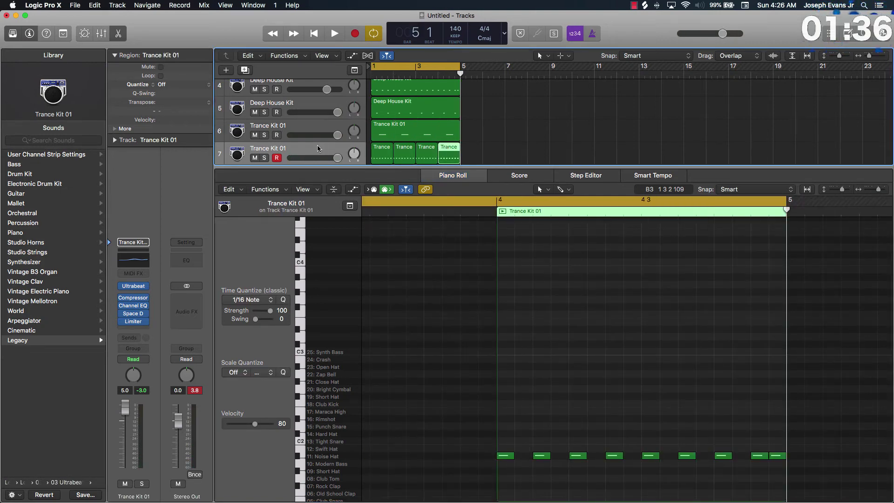
click(317, 145)
key(super+j)
key(space)
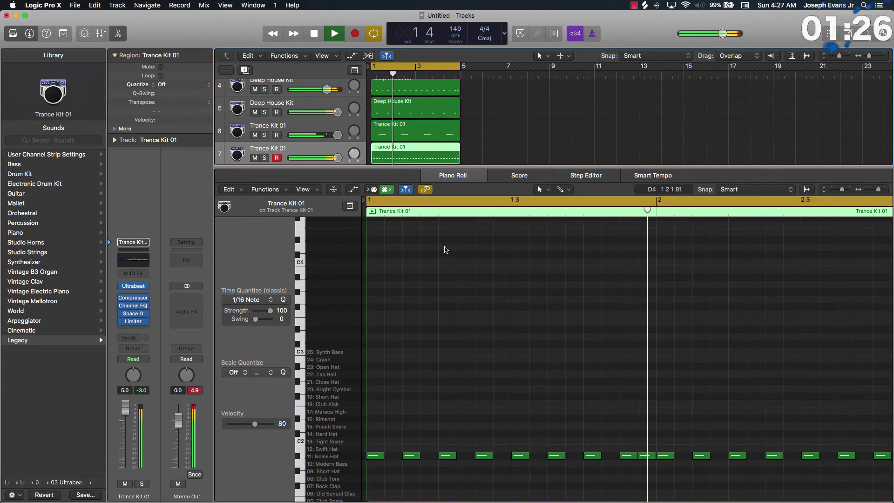
key(space)
- Duplicate the Mellow Poly track without its region and load the Step Up Wobble sound on the new track
click(482, 148)
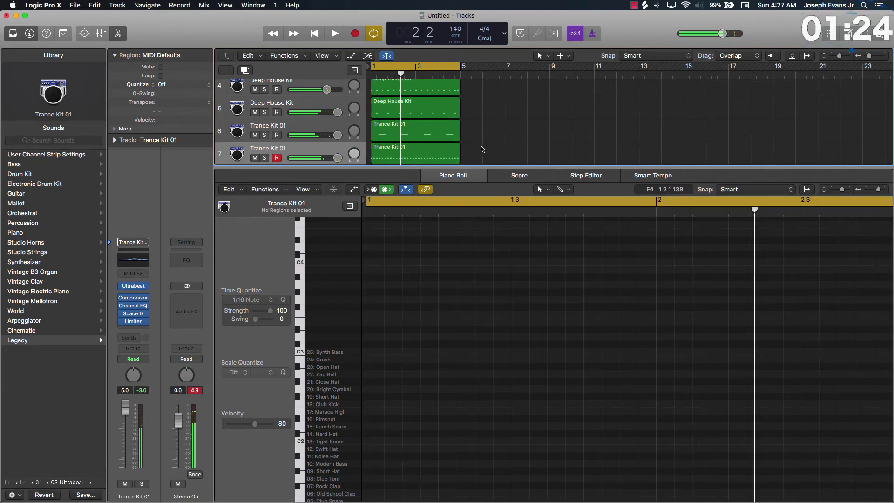
key(e)
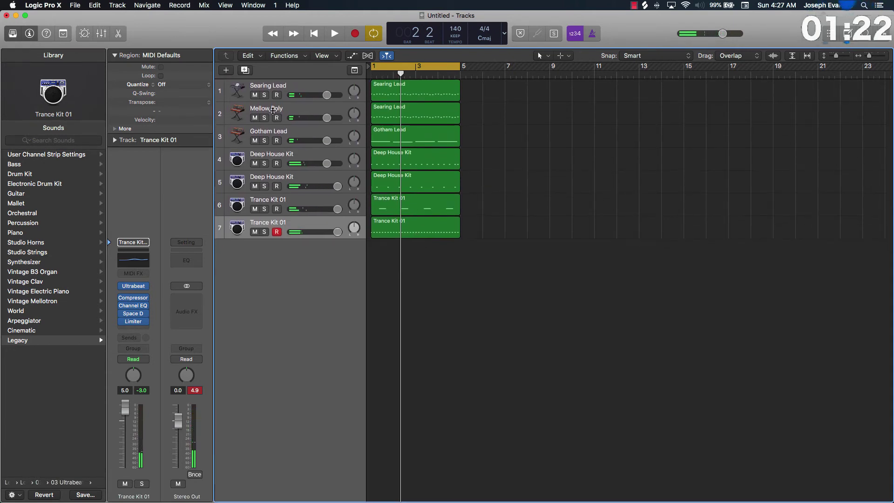
click(236, 116)
key(super+d)
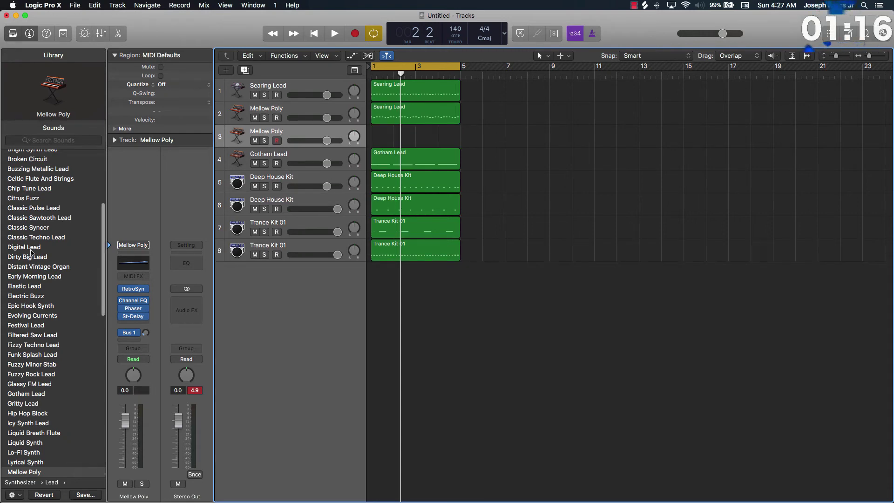
scroll(35, 330, down, 2)
scroll(35, 331, down, 10)
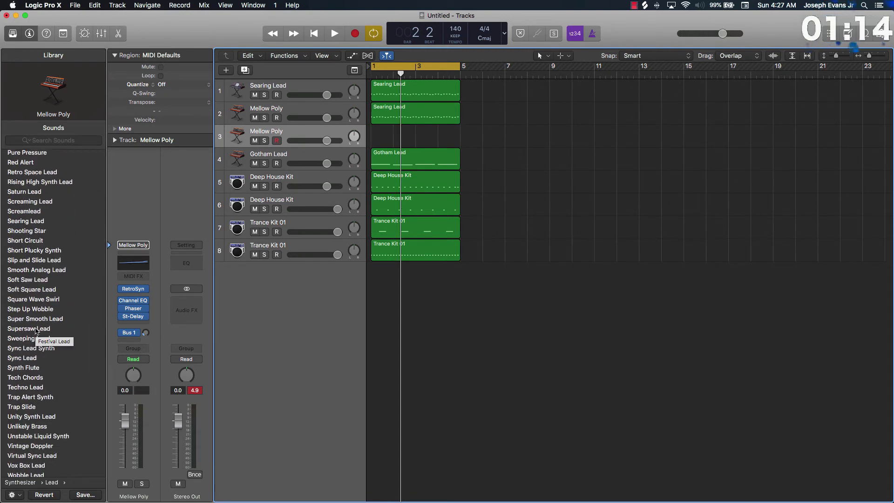
click(38, 310)
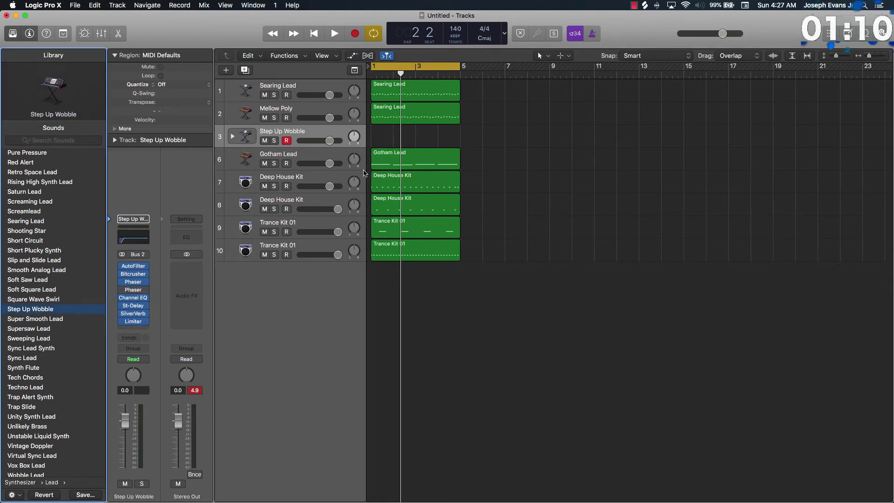
- Open the Piano Roll for the Step Up Wobble track and audition a few notes around C3 and C2
key(p)
click(355, 349)
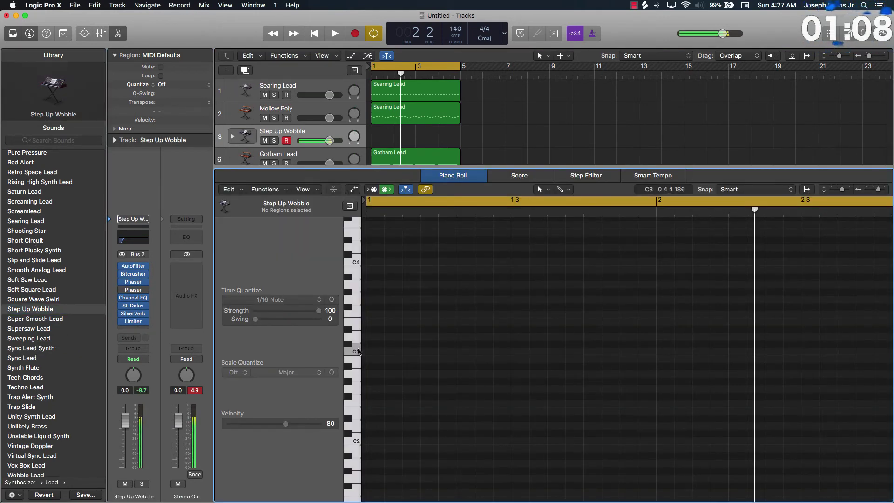
click(357, 338)
click(352, 427)
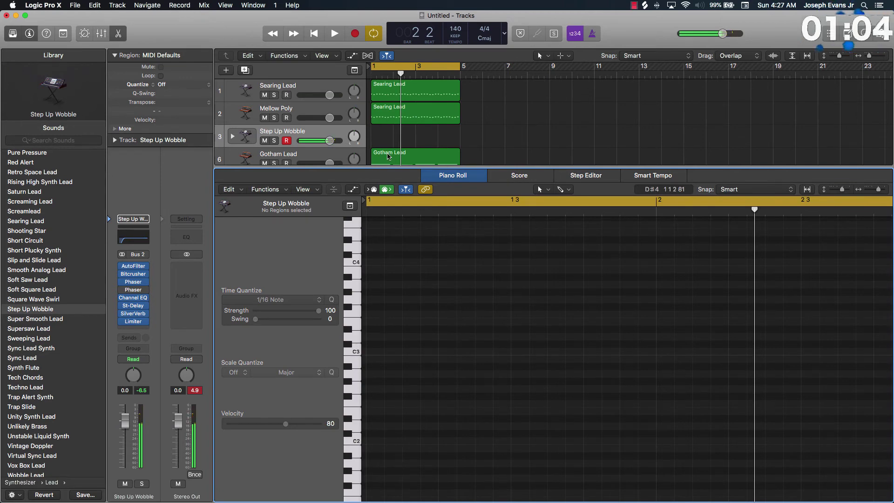
- Copy the four-bar Gotham Lead region onto the Step Up Wobble track at bar 1 and listen to the layered bass
drag(389, 157, 390, 144)
key(space)
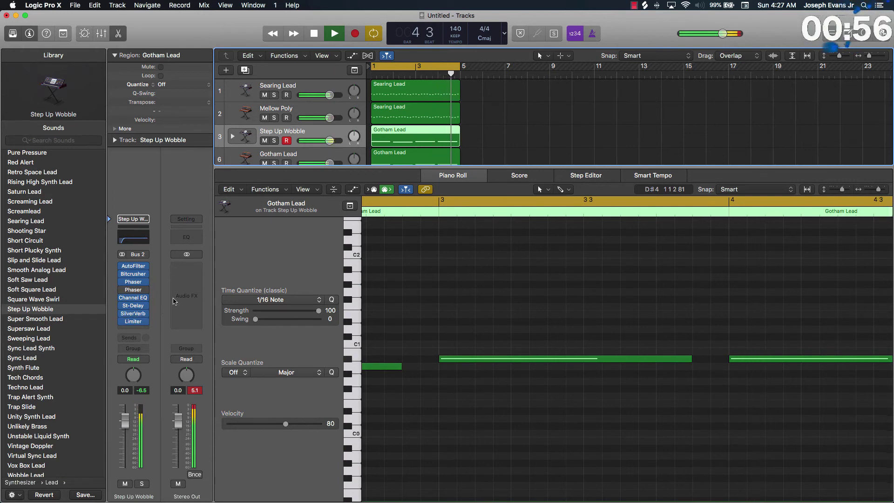
key(space)
- Duplicate the Mellow Poly track again, load Classic Techno Lead on the new track, and audition notes around C3
click(299, 108)
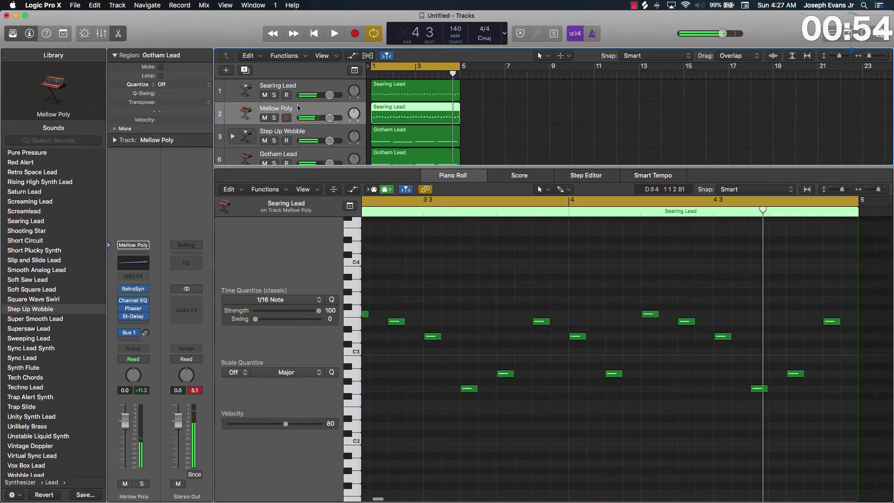
key(super+d)
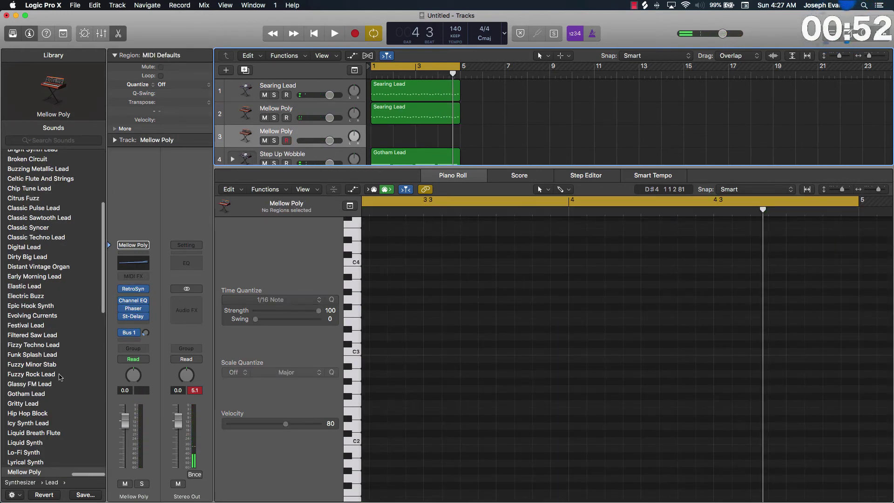
click(49, 239)
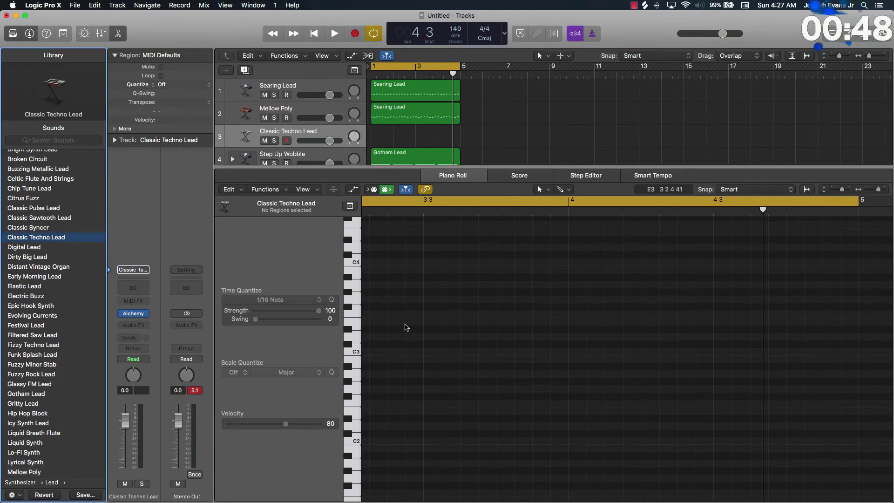
click(351, 348)
click(352, 334)
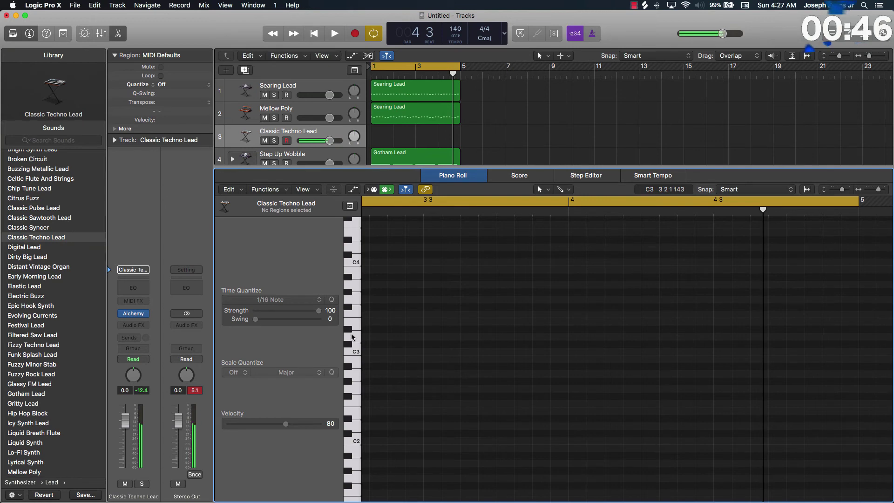
- From the start of bar 1, write sixteenth notes D3, F3, A3, F3 and D3 at eighth-note spacing on the Classic Techno Lead track
key(Return)
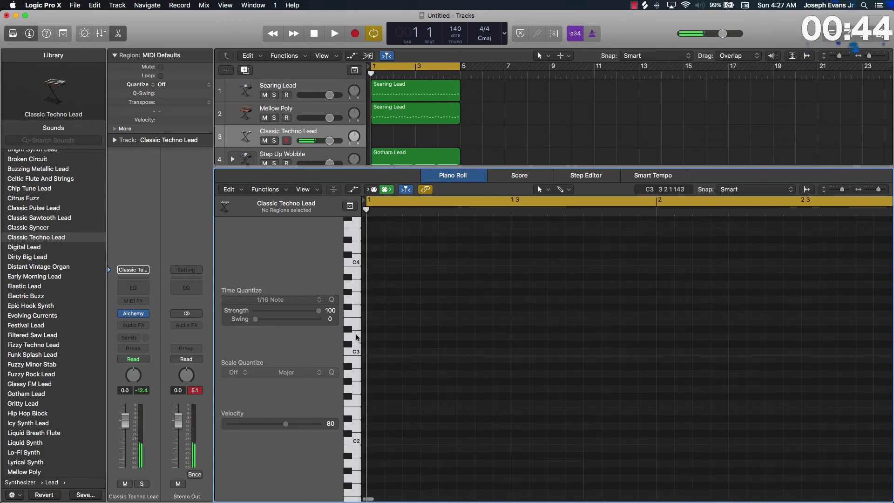
super+click(371, 336)
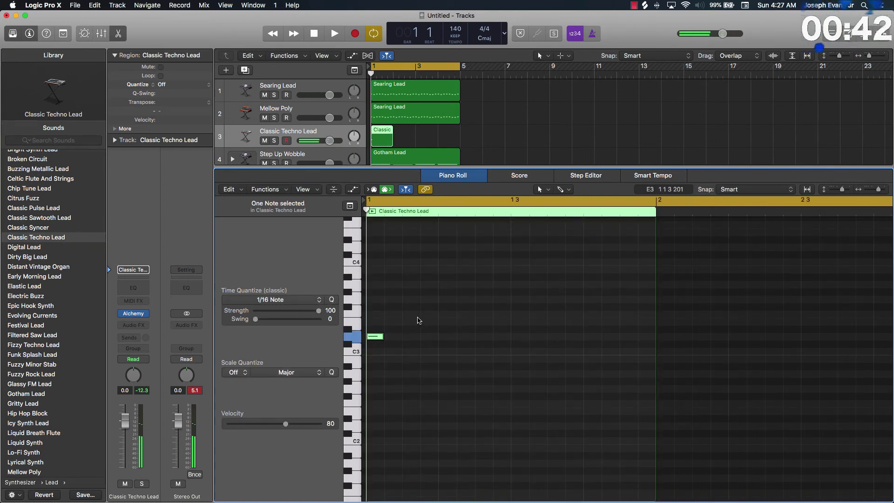
super+click(411, 300)
drag(411, 301, 410, 315)
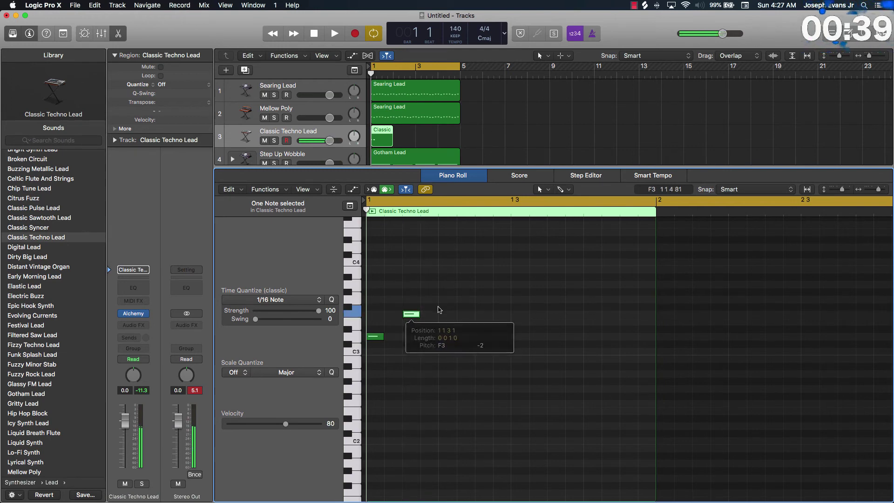
super+click(450, 283)
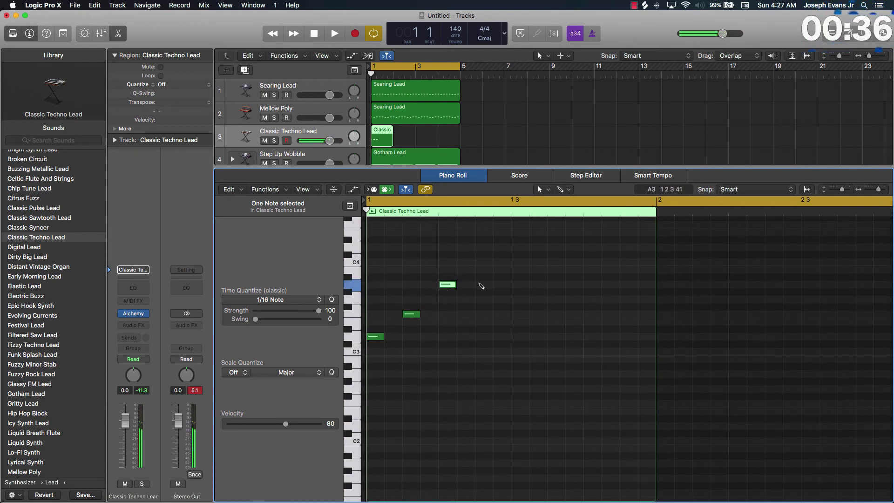
super+click(484, 321)
drag(484, 324, 483, 316)
super+click(513, 343)
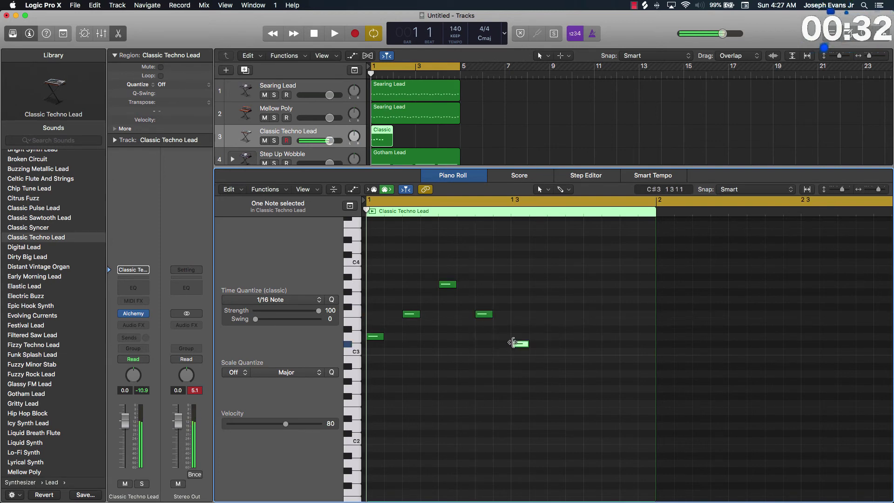
drag(520, 347, 520, 340)
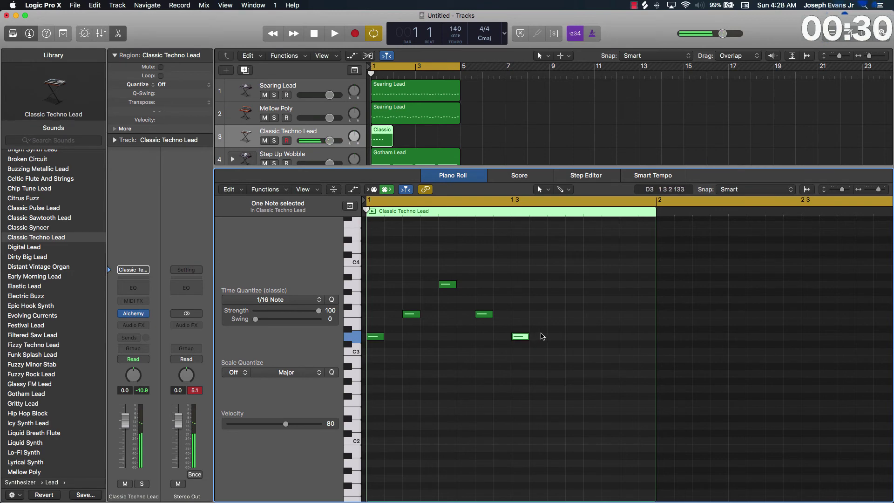
- Complete the one-bar Classic Techno Lead pattern with F3, A3 and A2, and play it back with the other tracks
super+click(555, 316)
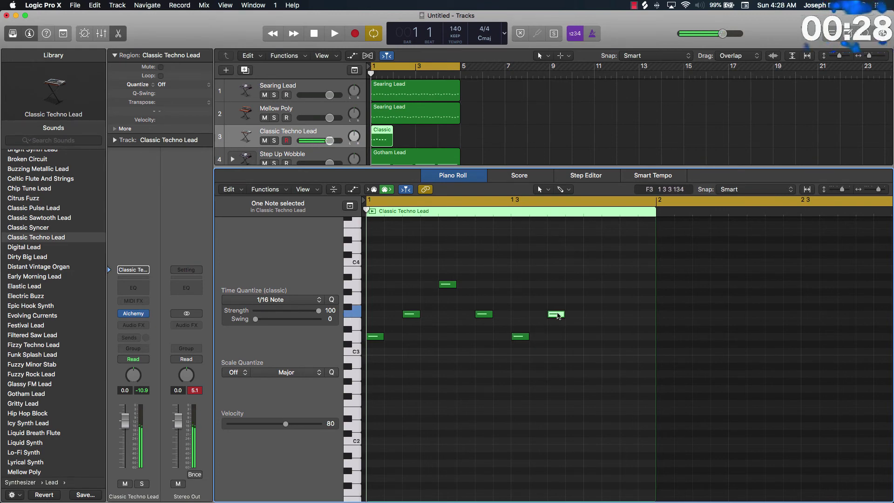
super+click(597, 285)
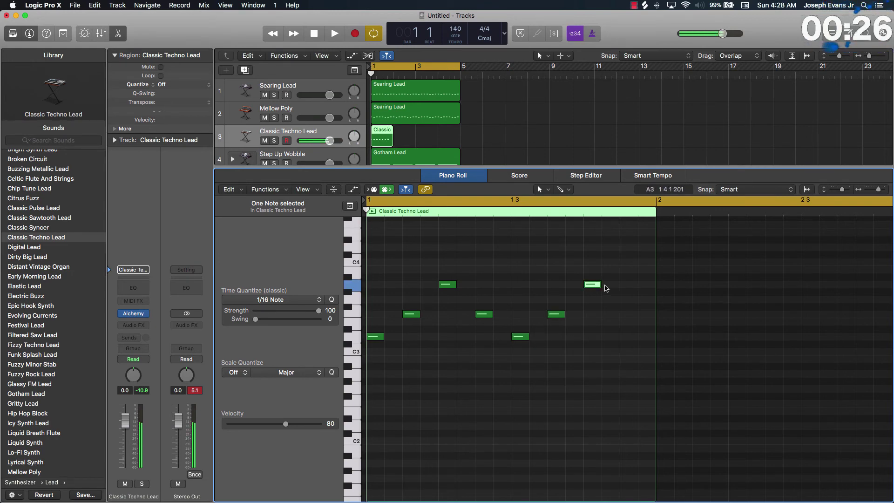
super+click(624, 359)
drag(627, 361, 627, 374)
key(space)
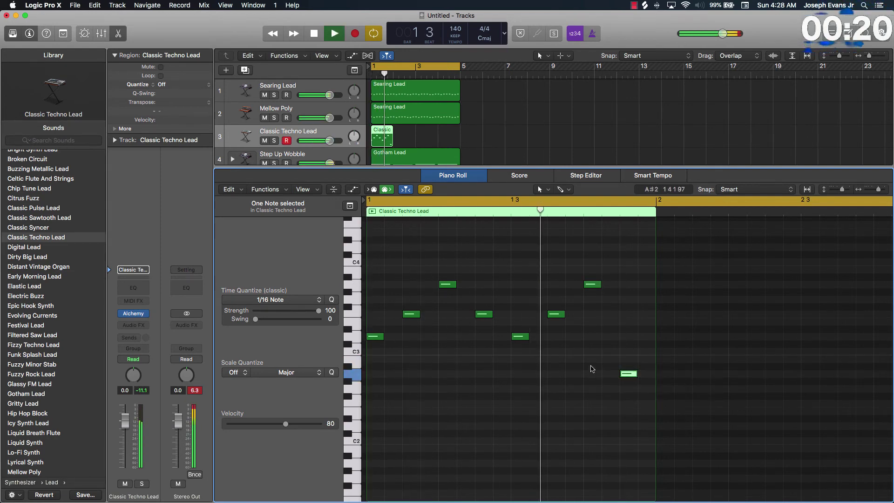
key(space)
- Mute the Searing Lead and Mellow Poly tracks and listen to the new pattern without them
drag(264, 119, 264, 94)
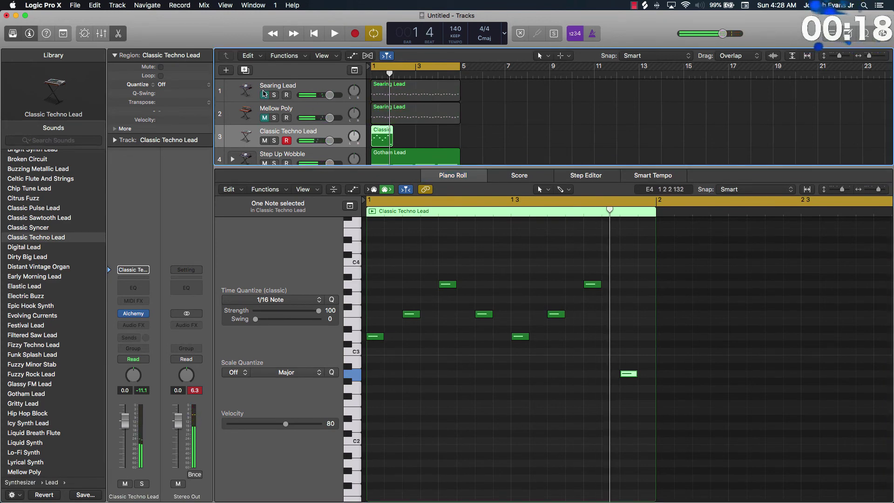
key(space)
key(space)
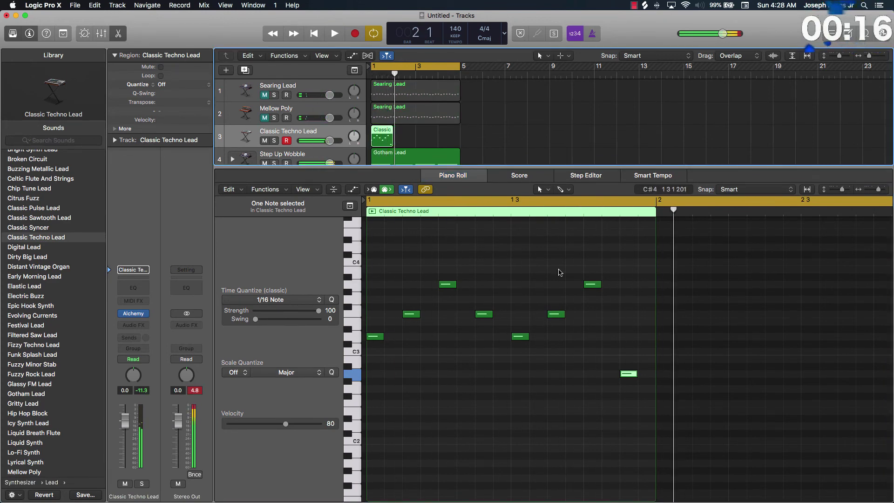
click(547, 249)
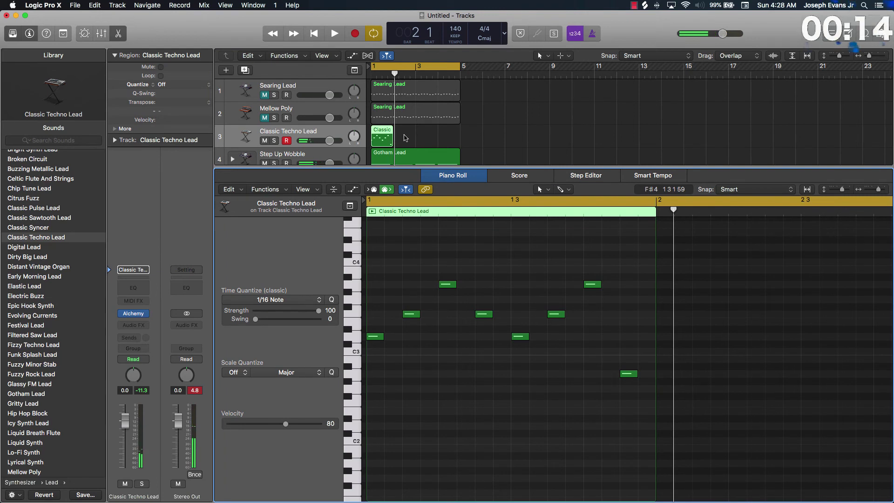
- Repeat the one-bar Classic Techno Lead region three times, join the copies into one four-bar region, and listen to it
click(384, 138)
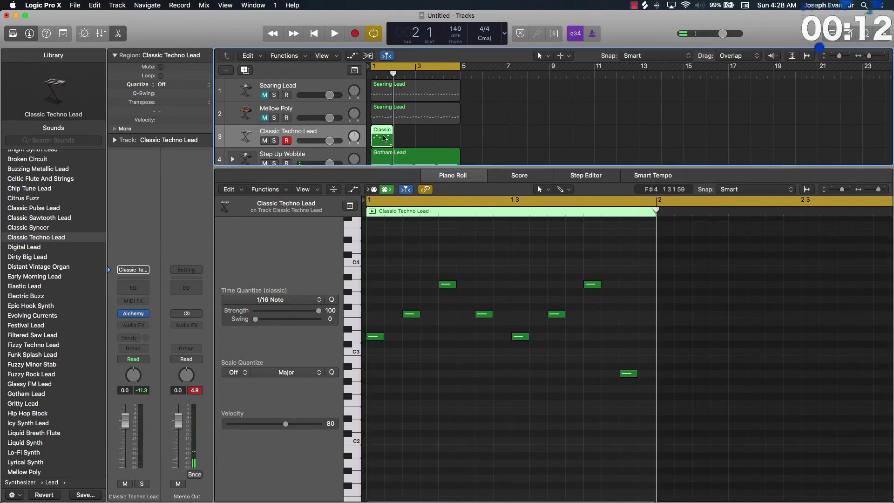
key(super+r)
key(super+r)
key(super+r)
key(space)
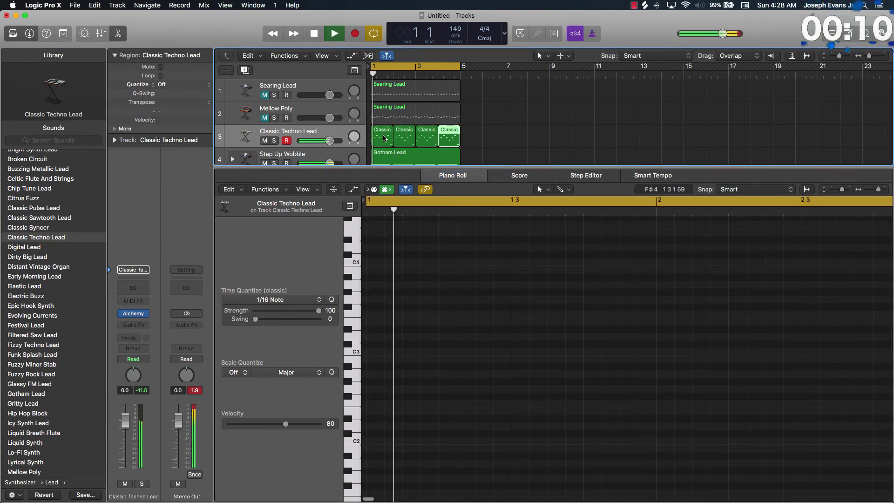
drag(489, 141, 372, 136)
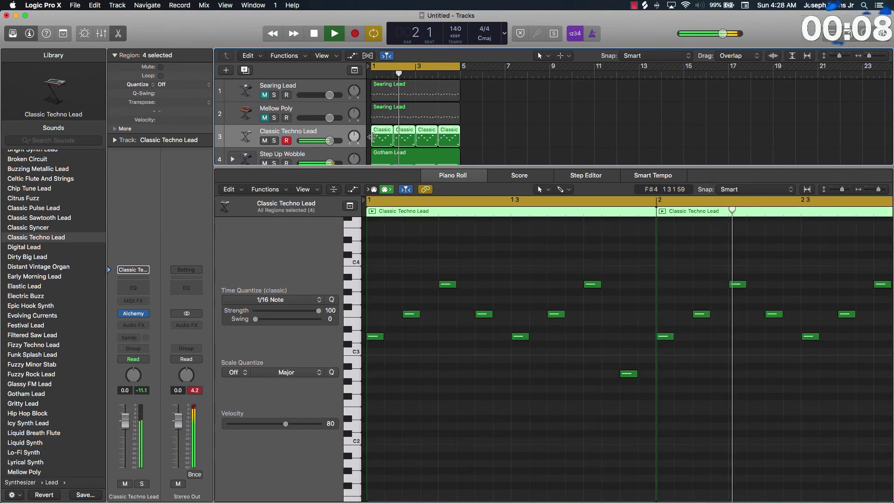
key(super+j)
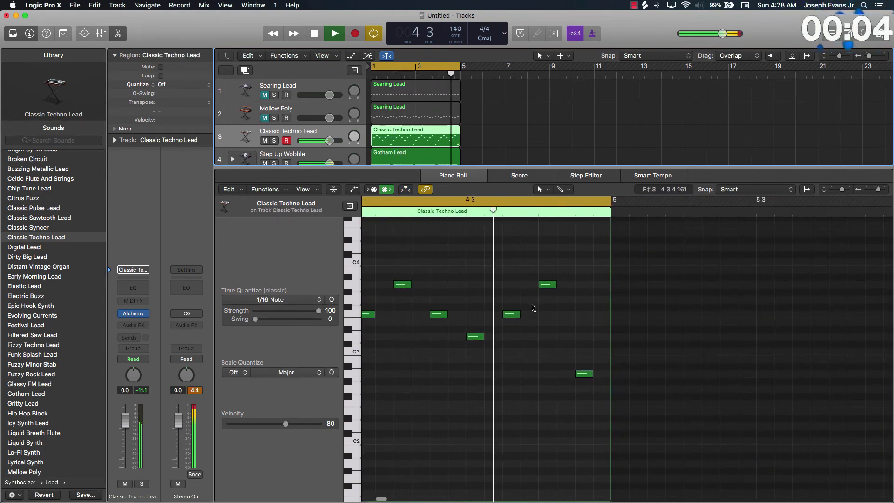
key(space)
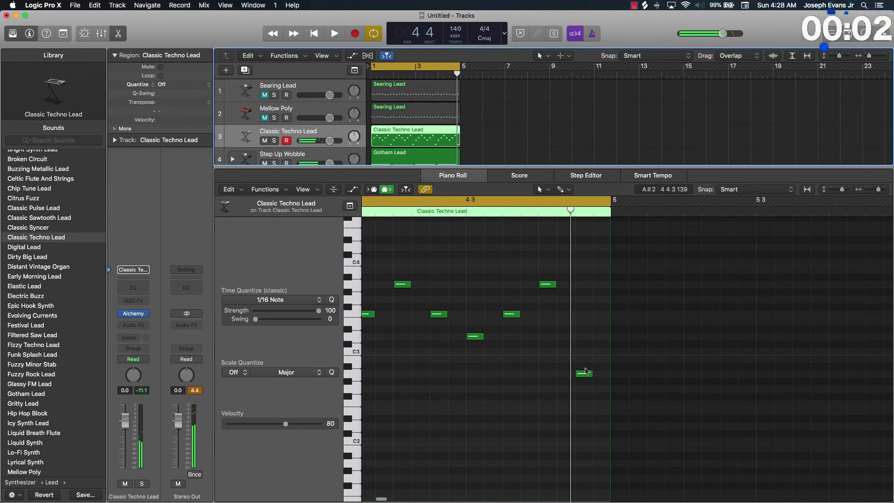
- Duplicate the Classic Techno Lead track, copy its region onto the duplicate, load the Digital Lead sound there, and listen to the layered leads
click(490, 256)
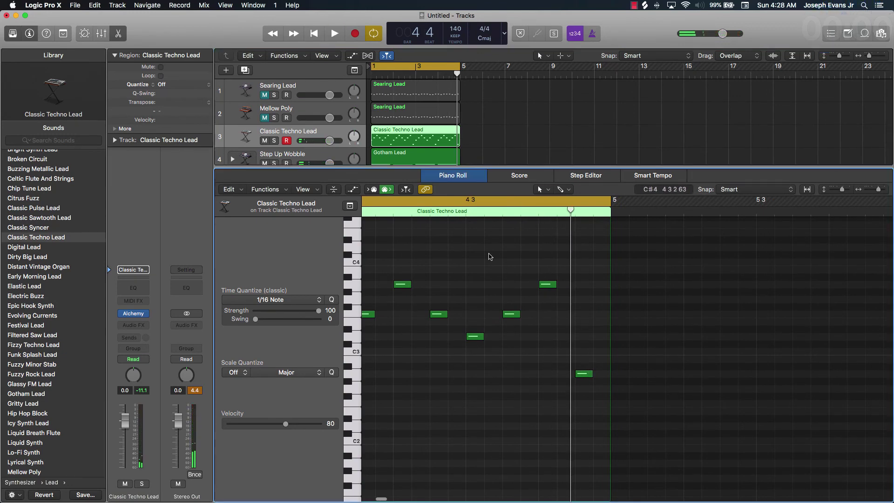
key(e)
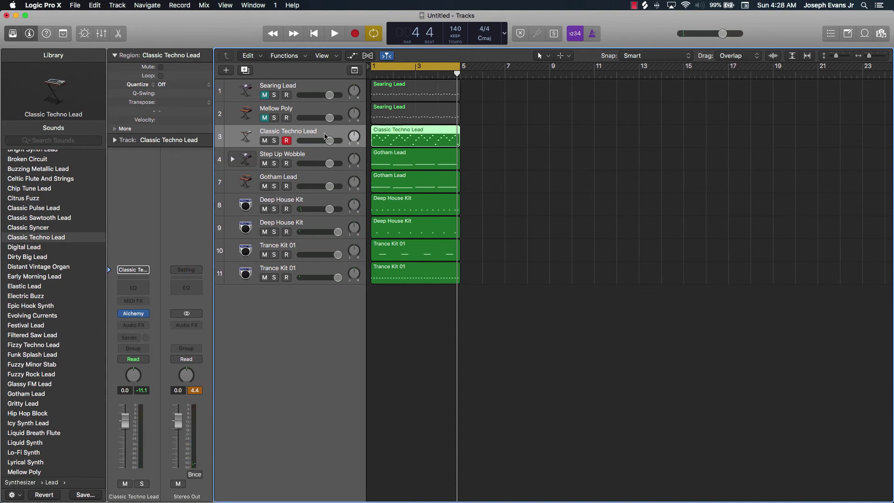
key(super+d)
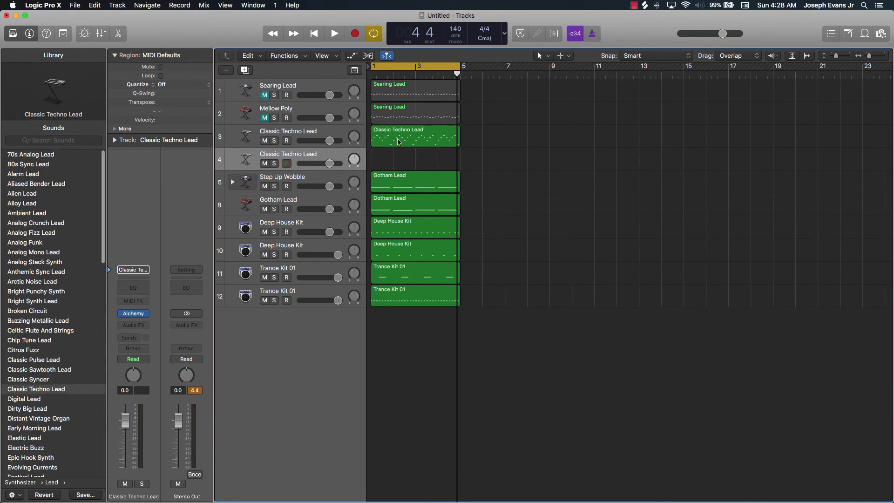
drag(398, 145, 399, 162)
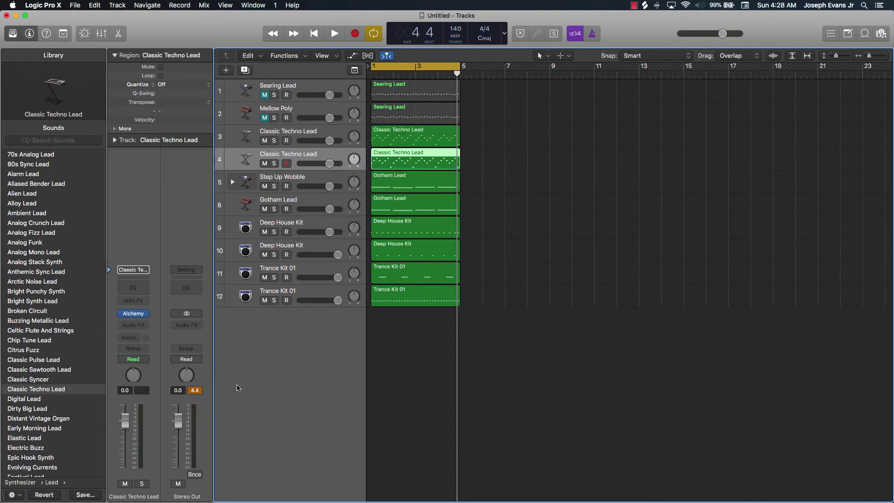
click(36, 399)
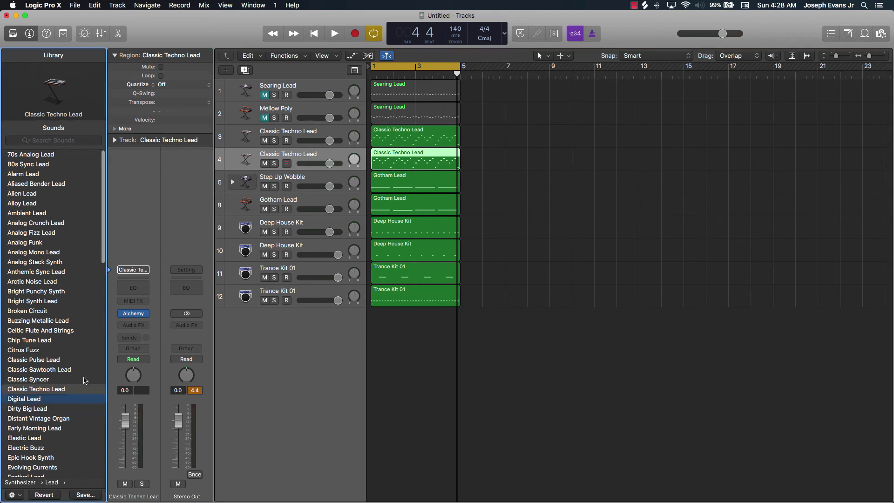
key(space)
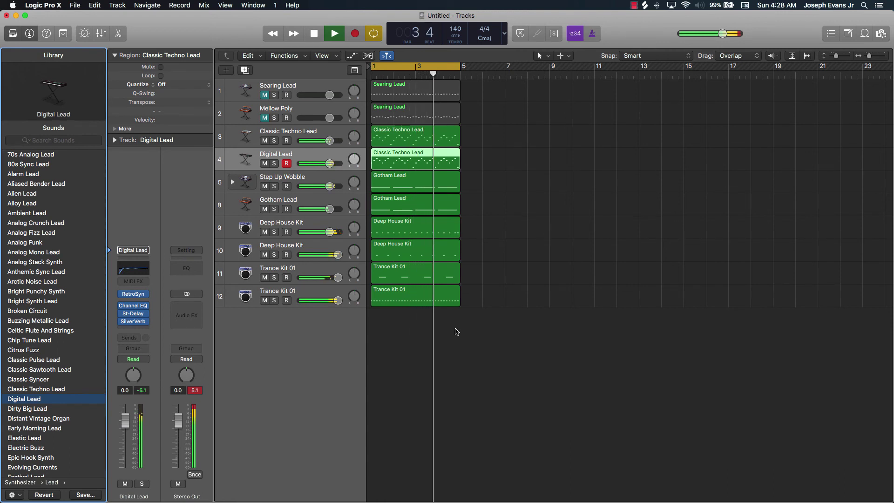
key(space)
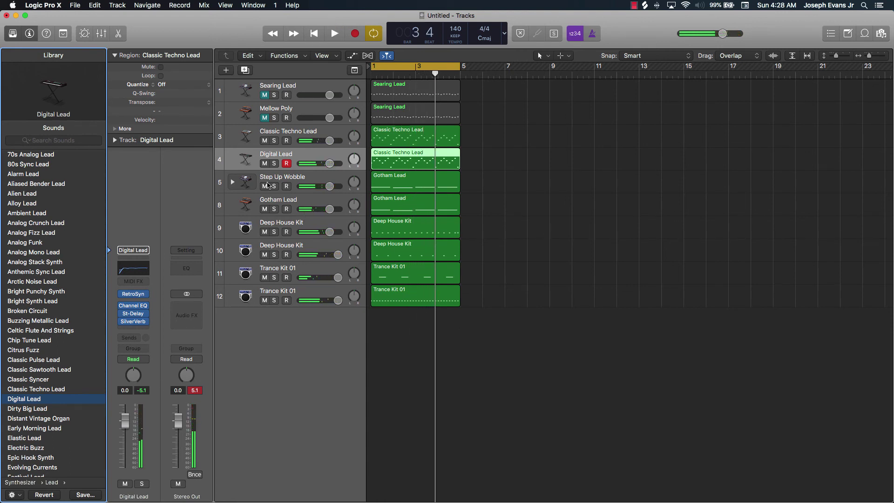
- Mute all tracks, play the loop with Searing Lead unmuted, audition Step Up Wobble, and swap it for the Gotham Lead bass
drag(265, 187, 270, 292)
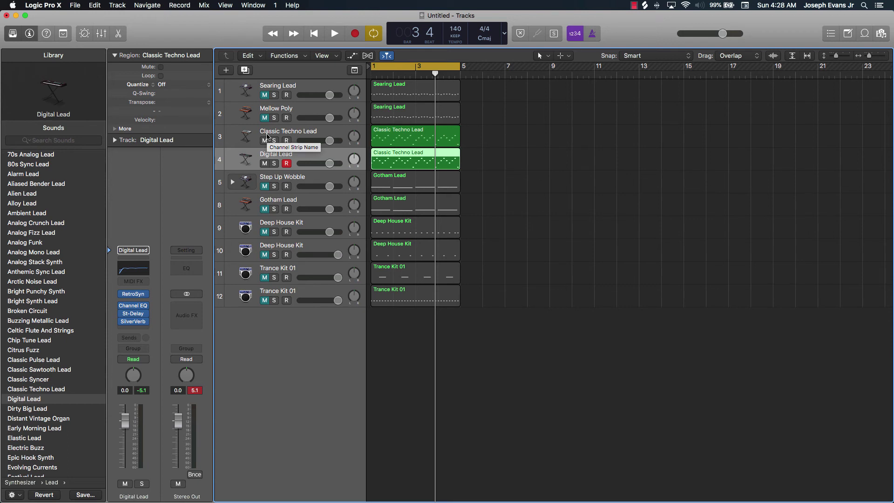
click(265, 164)
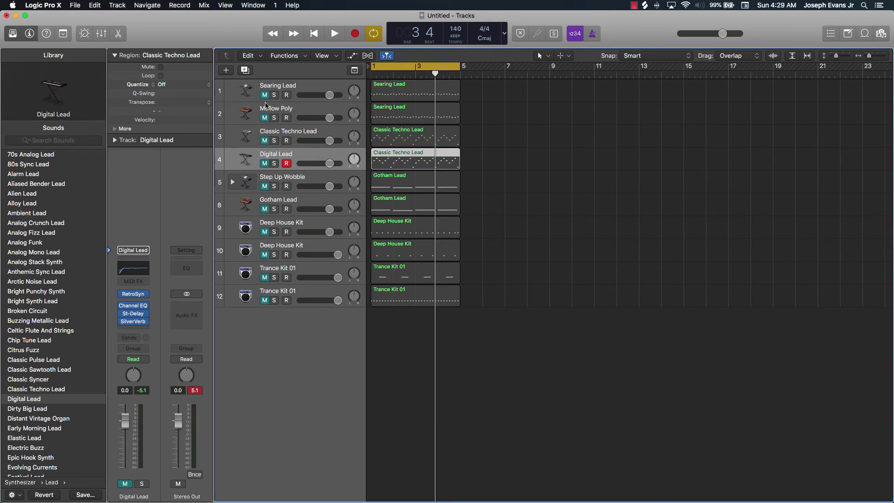
key(space)
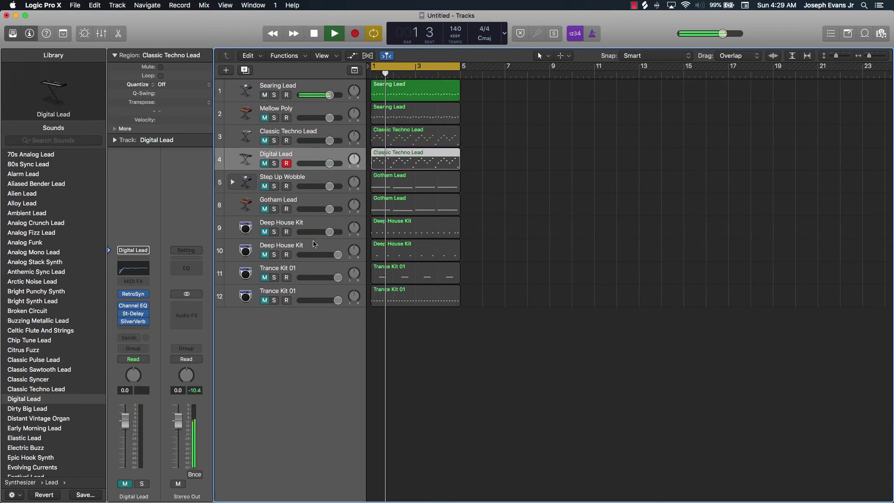
click(264, 184)
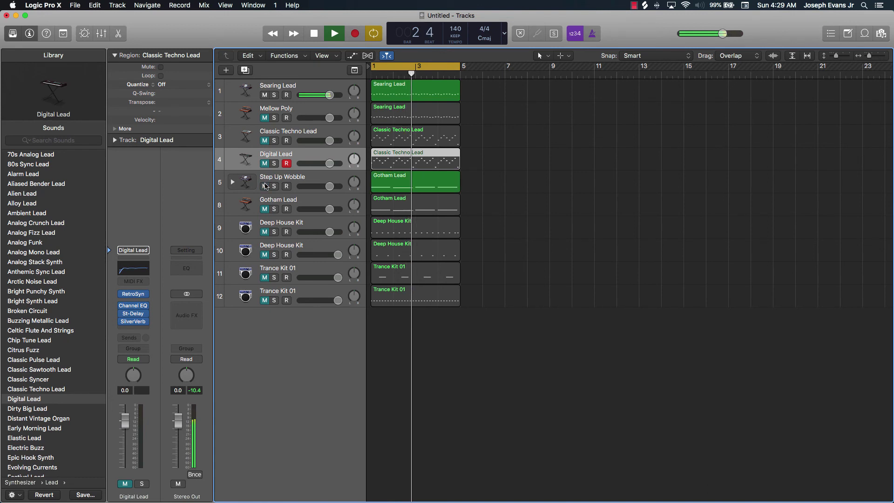
click(265, 210)
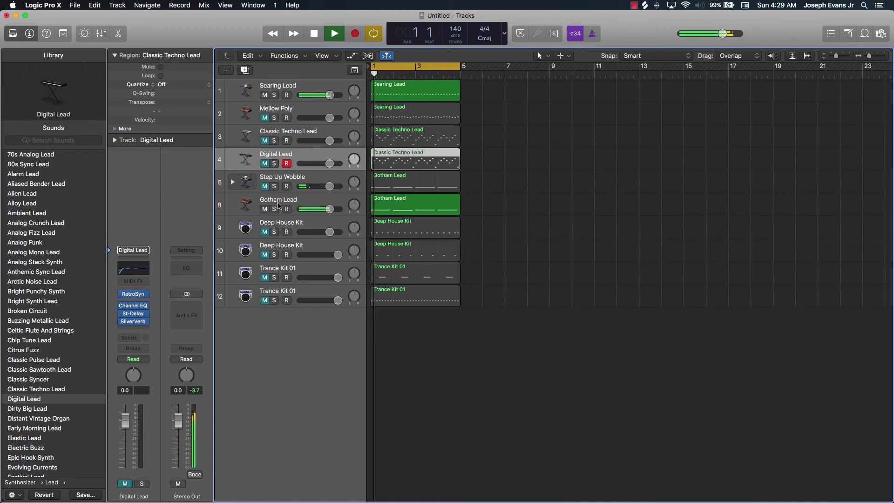
- Audition the two Deep House Kit and two Trance Kit 01 tracks by unmuting them one at a time, mute them again, and stop playback
click(264, 232)
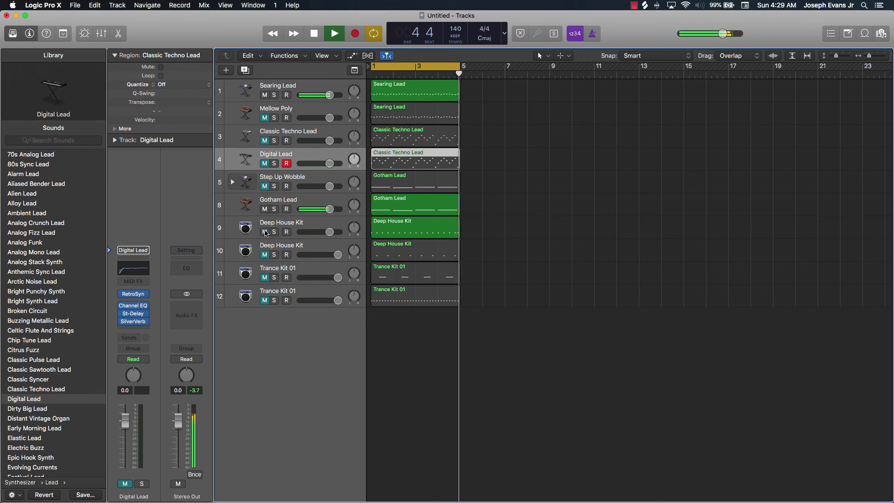
click(264, 255)
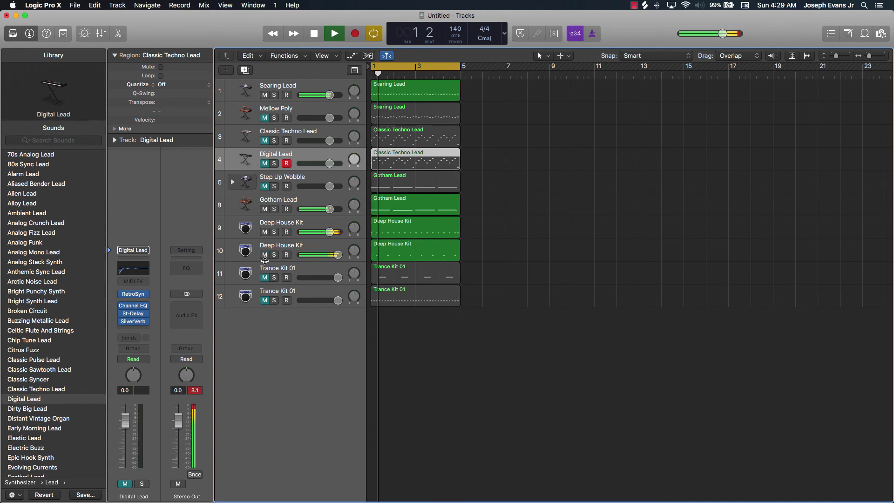
click(266, 277)
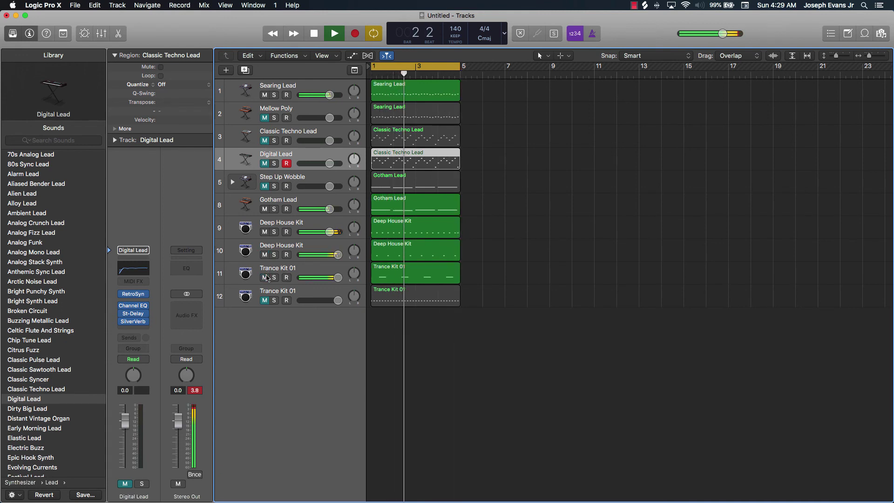
click(265, 300)
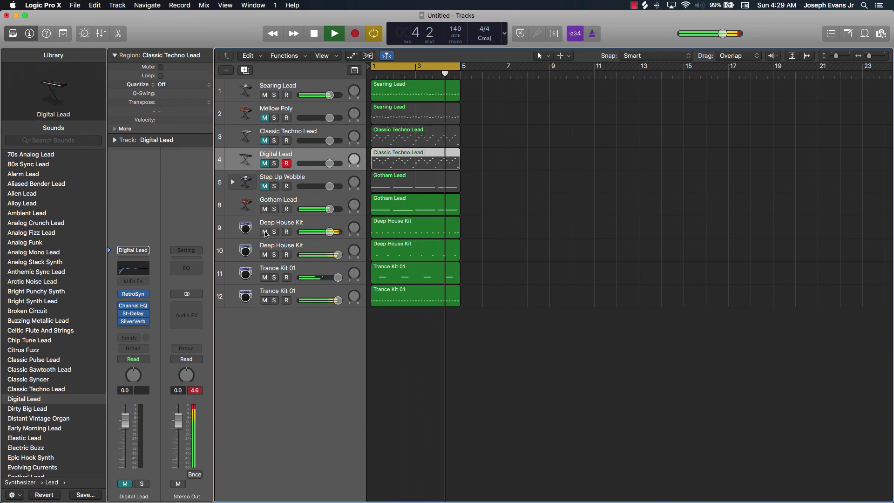
drag(265, 232, 266, 300)
key(space)
click(583, 205)
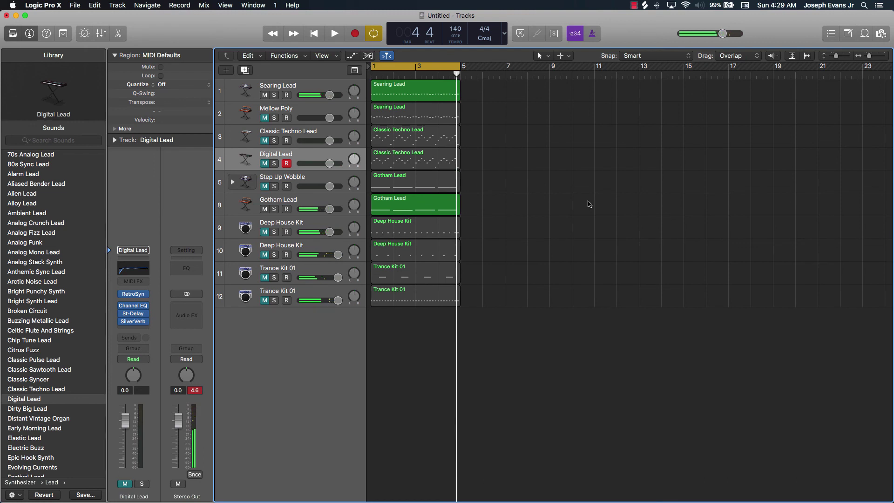